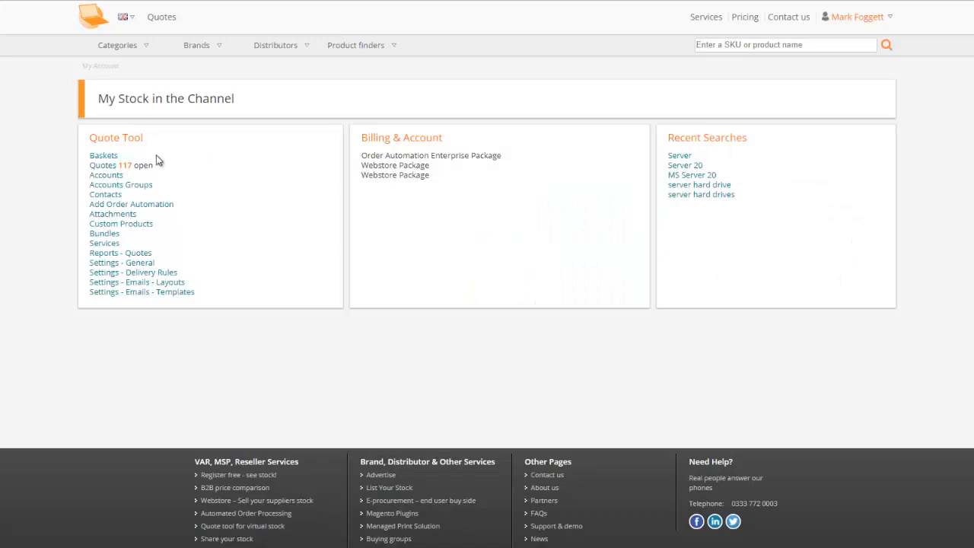
- Create a new basket and name it Demo Basket
{"action": "left_click", "coordinate": [104, 156]}
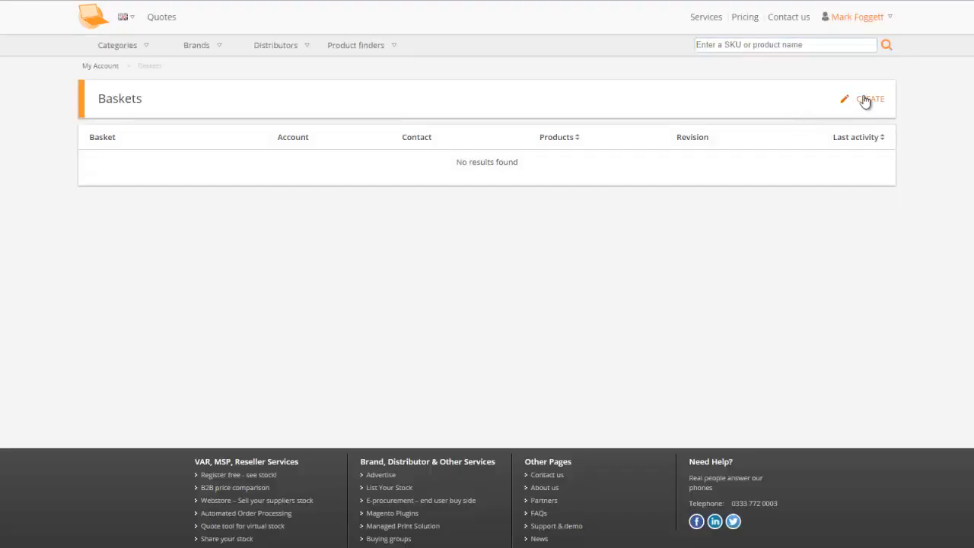
{"action": "left_click", "coordinate": [866, 102]}
{"action": "left_click", "coordinate": [126, 106]}
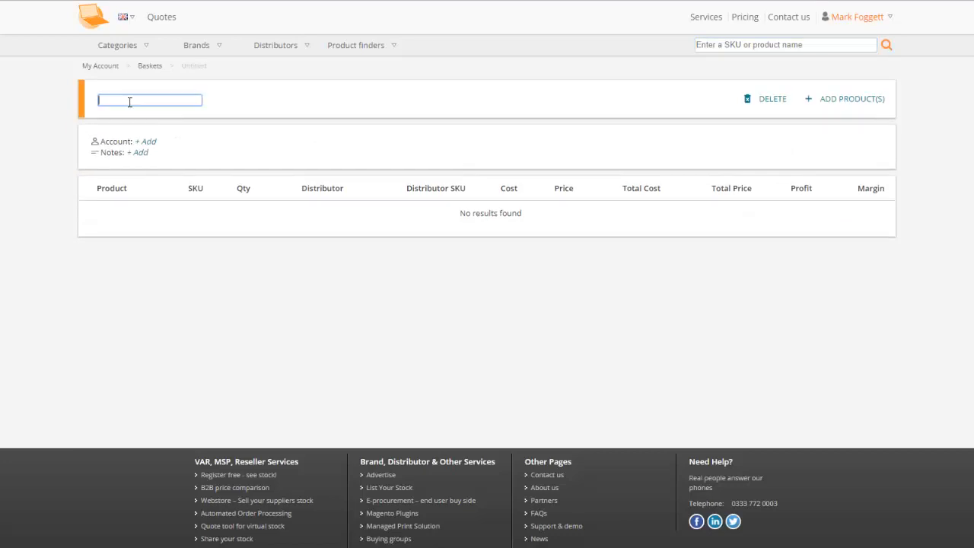
{"action": "type", "text": "Demo Basket"}
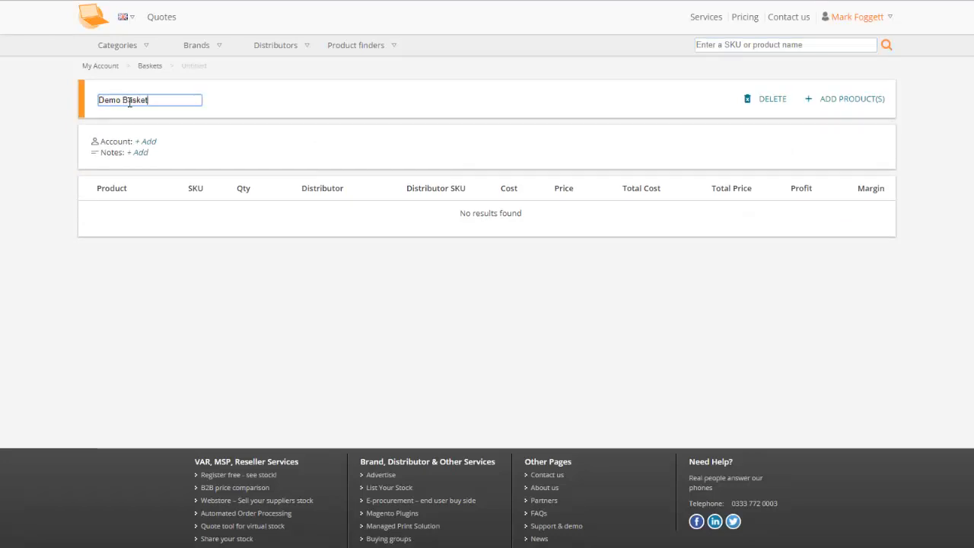
- Search the accounts by the contact's first name and assign the Wisecom account to the basket
{"action": "left_click", "coordinate": [145, 142]}
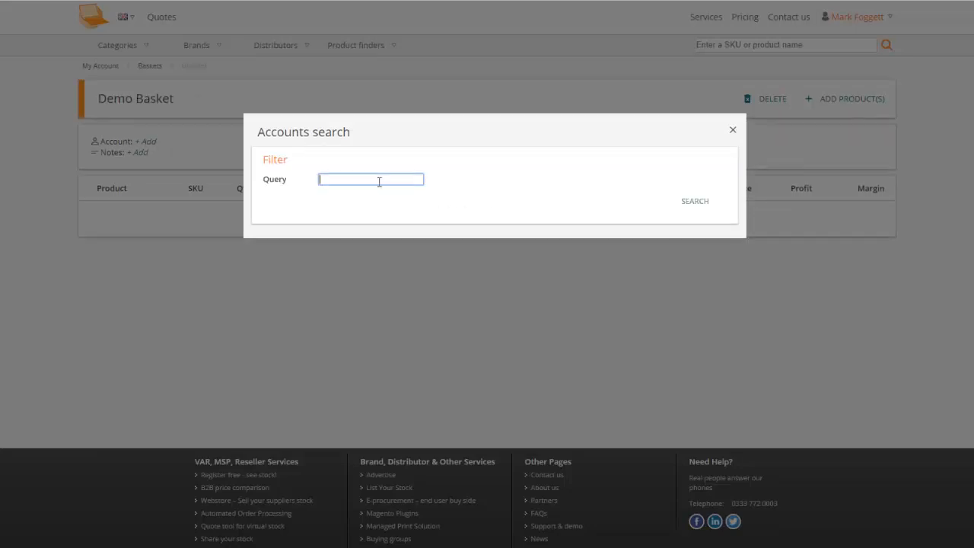
{"action": "type", "text": "robert"}
{"action": "key", "text": "Return"}
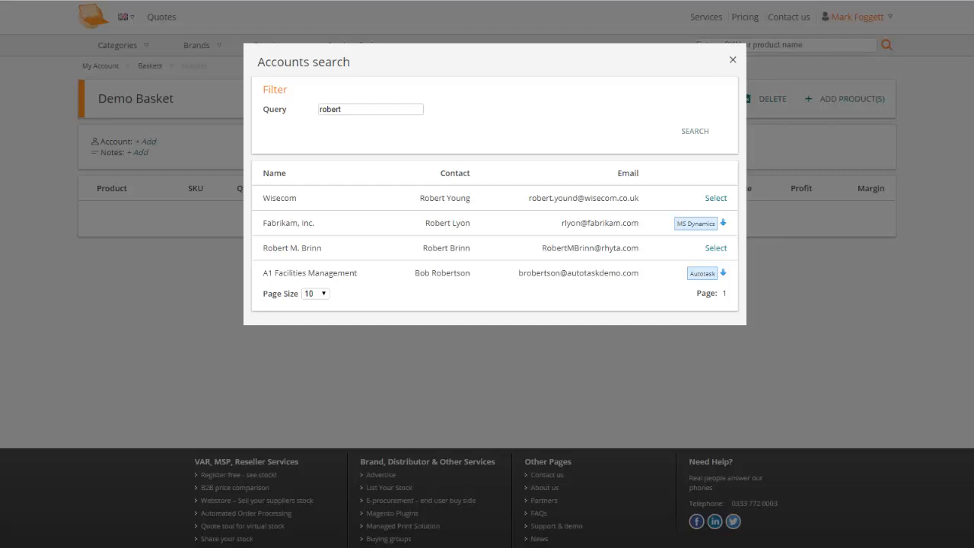
{"action": "left_click", "coordinate": [716, 197]}
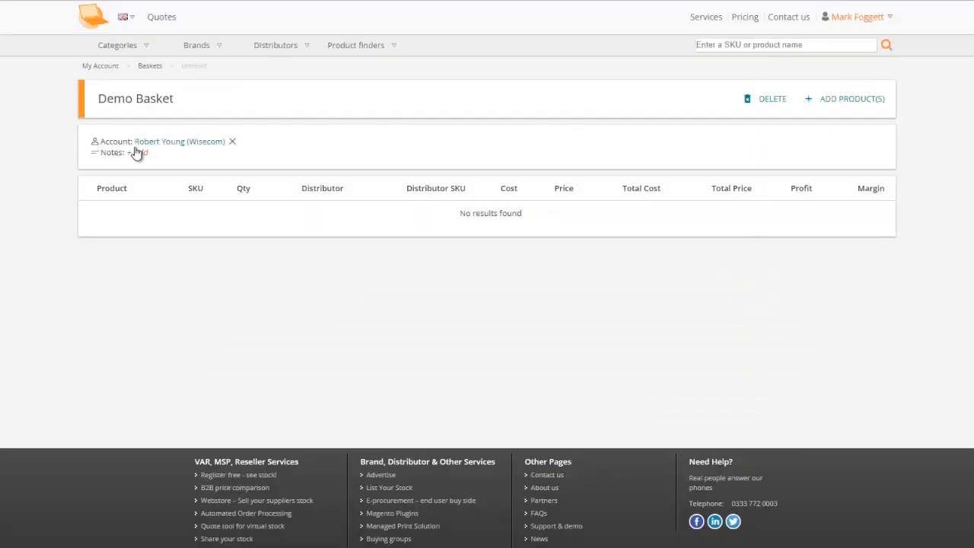
- Run a bulk product search for the SKUs MZ-7KE256BW, W4M99ET#ABU and PEXSAT34RH
{"action": "left_click", "coordinate": [847, 101]}
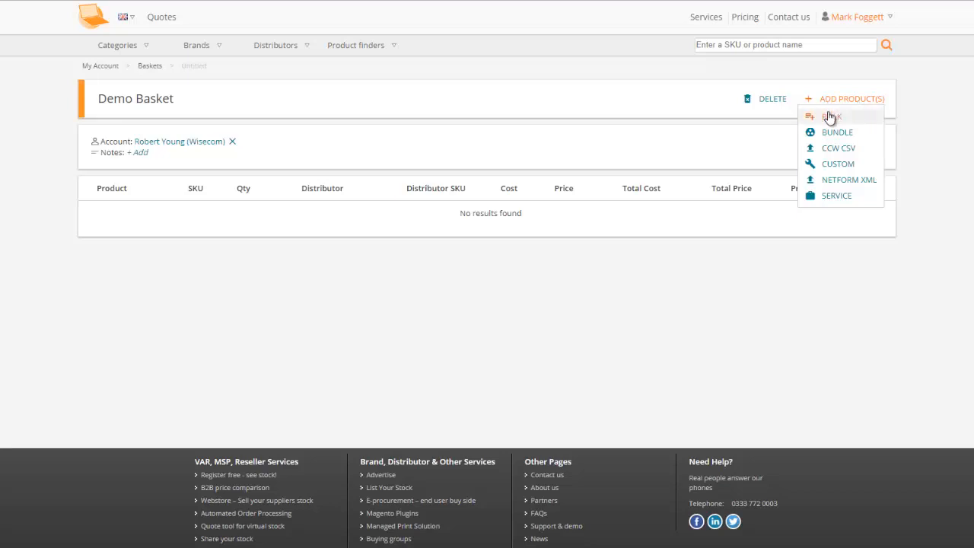
{"action": "left_click", "coordinate": [829, 117]}
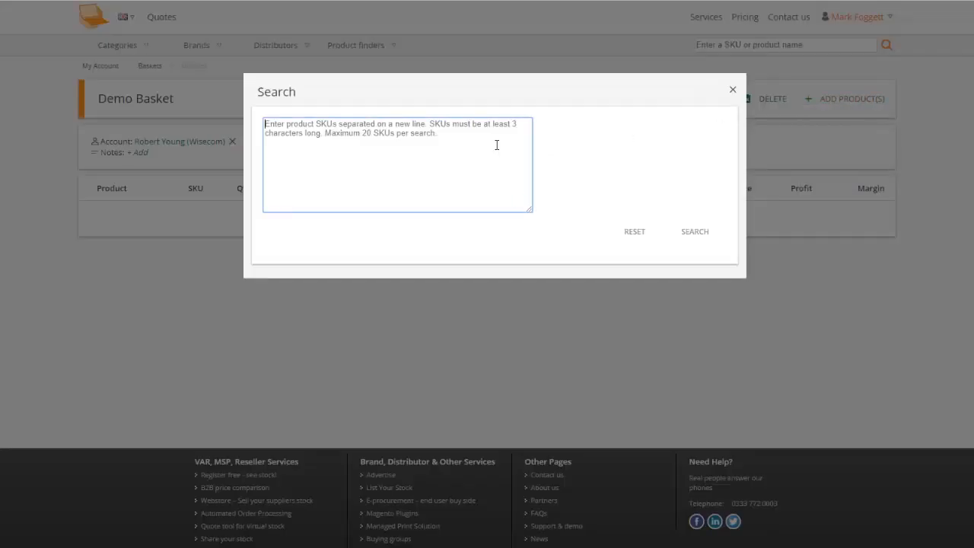
{"action": "left_click", "coordinate": [496, 145]}
{"action": "type", "text": "MZ-7KE256BW W4M99ET#ABU PEXSAT34RH"}
{"action": "left_click", "coordinate": [698, 234]}
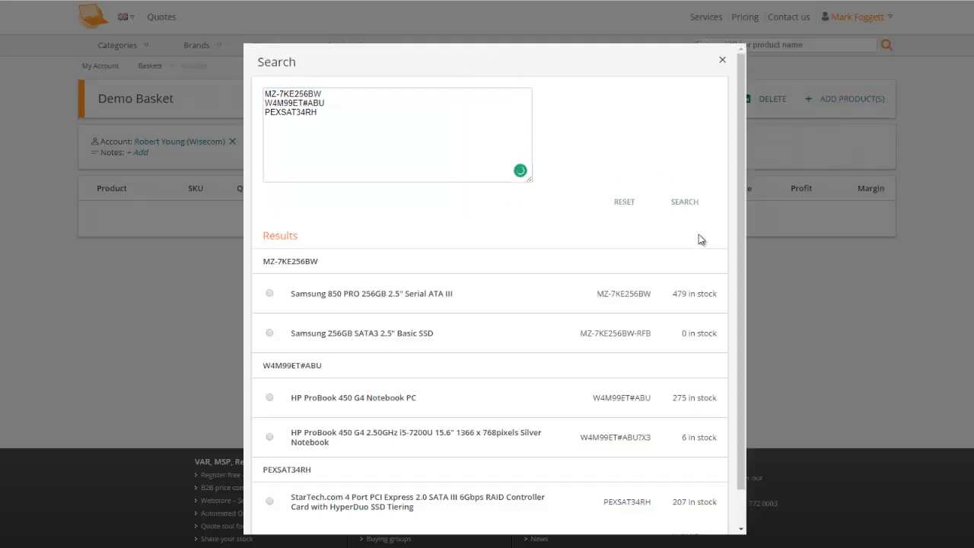
- Add the Samsung 850 PRO 256GB, the HP ProBook 450 G4 Notebook PC (W4M99ET#ABU) and the StarTech.com RAID controller card to the basket
{"action": "left_click", "coordinate": [269, 293]}
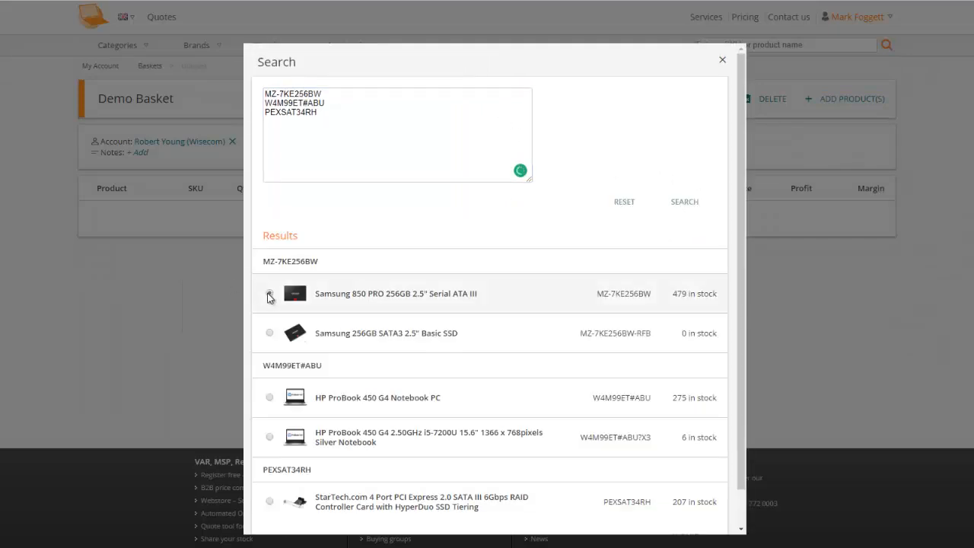
{"action": "left_click", "coordinate": [270, 397]}
{"action": "left_click", "coordinate": [269, 502]}
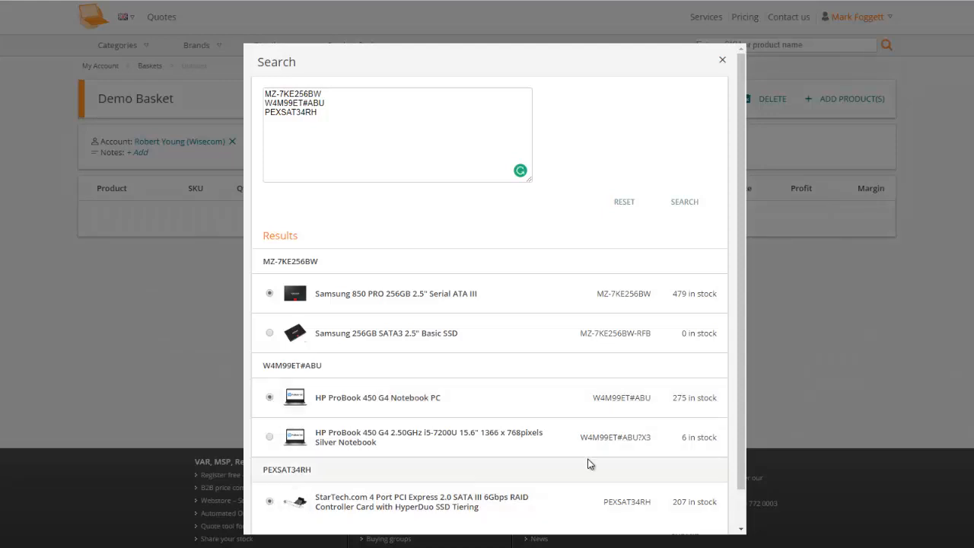
{"action": "scroll", "coordinate": [587, 461], "scroll_direction": "down", "scroll_amount": 1}
{"action": "left_click", "coordinate": [682, 499]}
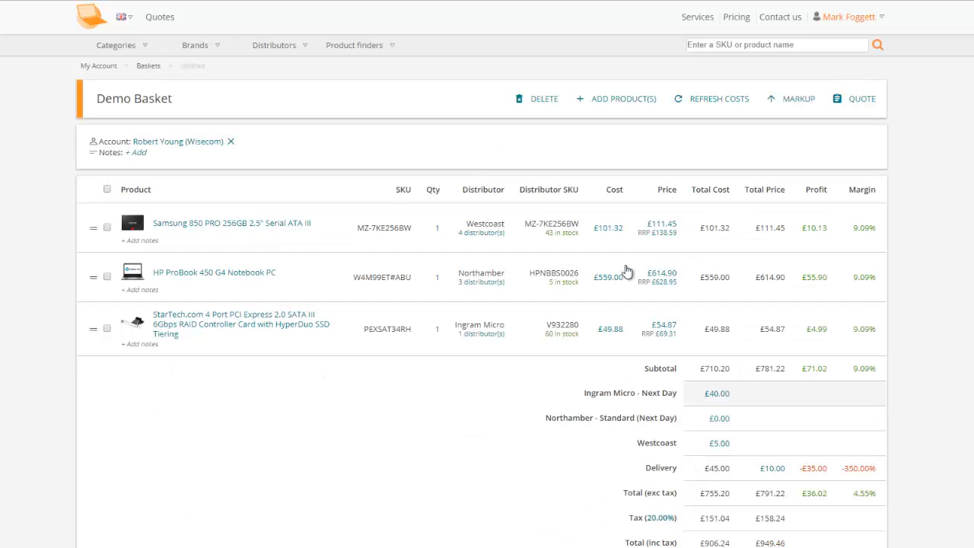
- Search the catalogue for ddr4, add the Crucial CT16G4DFD824A 16GB memory module to Demo Basket, and view the basket
{"action": "left_click", "coordinate": [804, 46]}
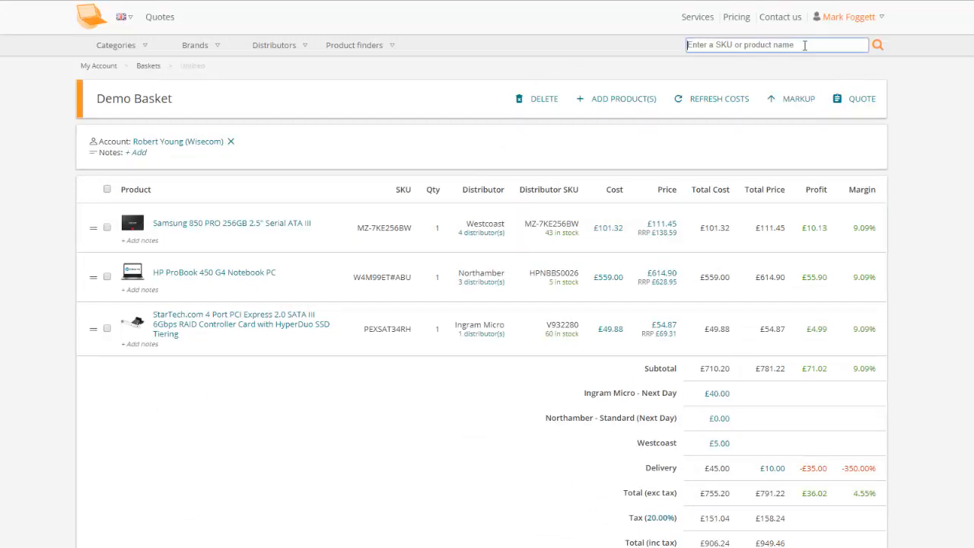
{"action": "type", "text": "dd"}
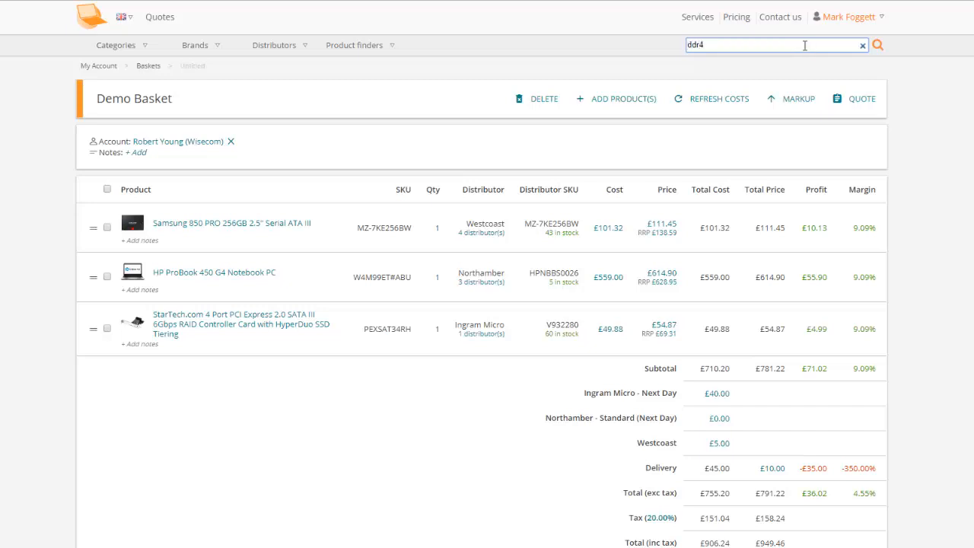
{"action": "type", "text": "r4"}
{"action": "key", "text": "Return"}
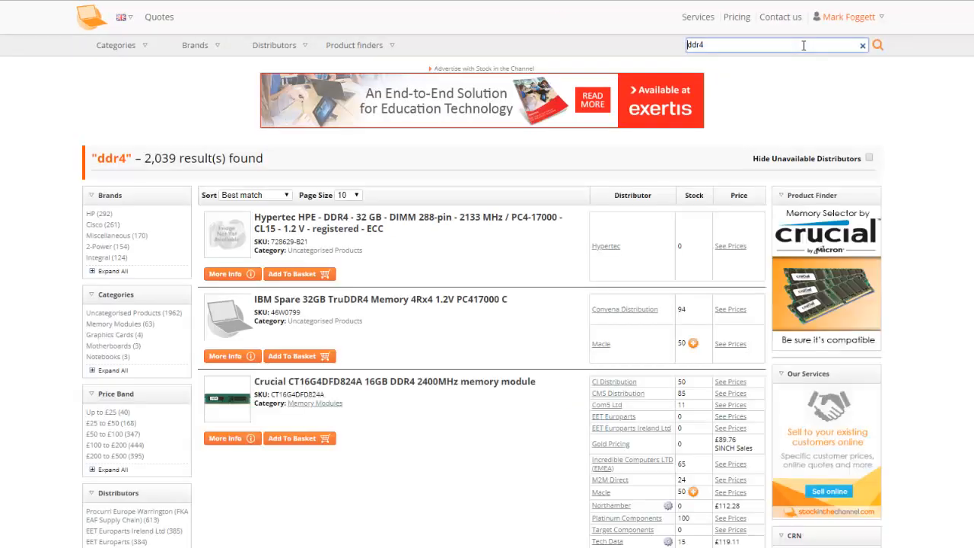
{"action": "left_click", "coordinate": [300, 439]}
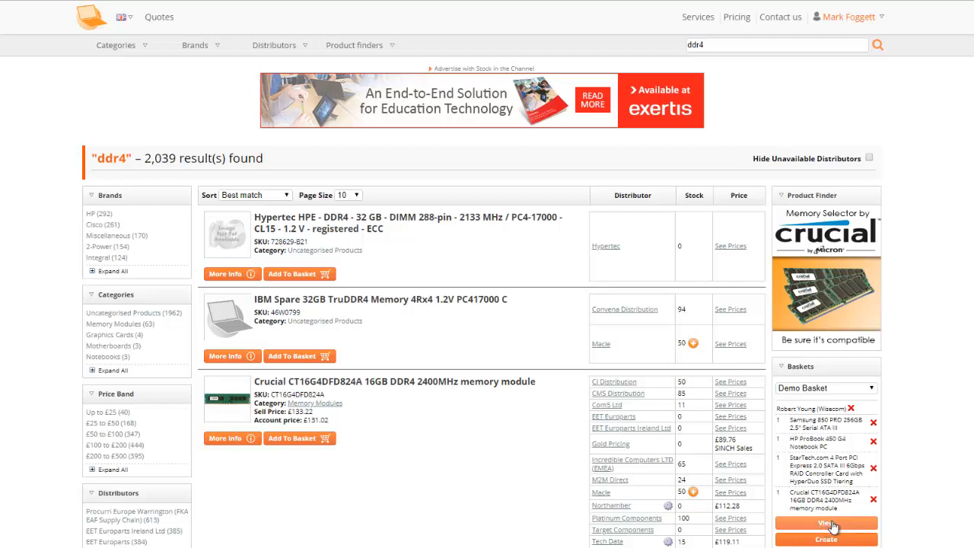
{"action": "left_click", "coordinate": [832, 525]}
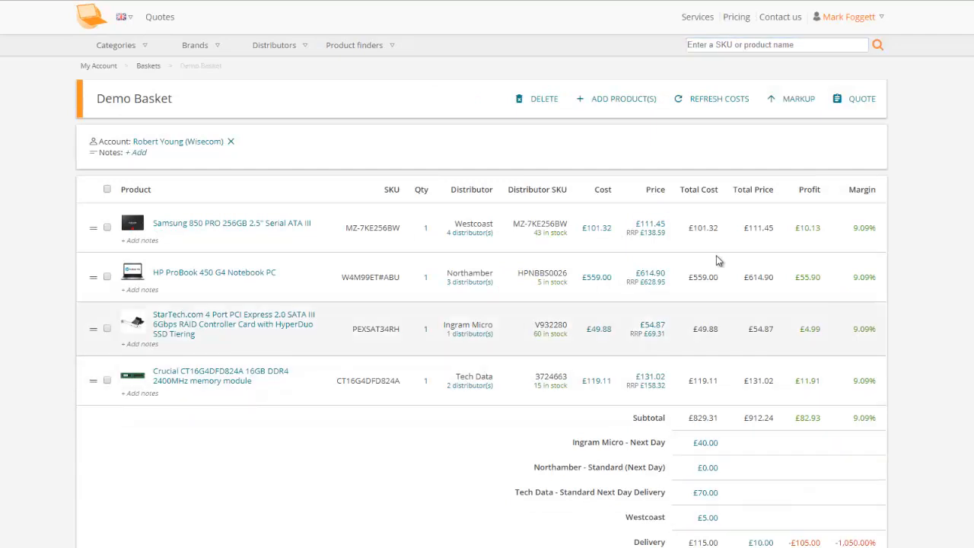
- Add the product bundle Server Bundle 1 to the basket
{"action": "left_click", "coordinate": [611, 102]}
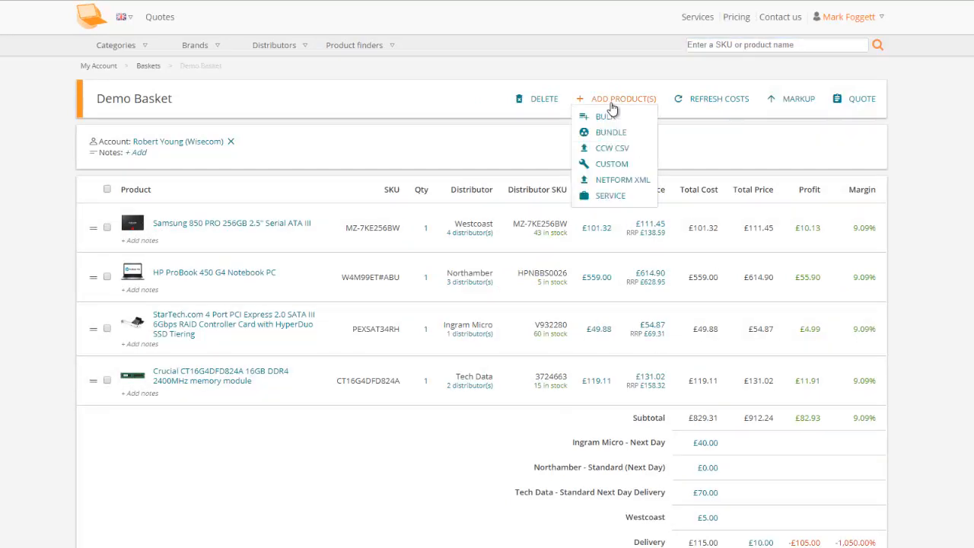
{"action": "left_click", "coordinate": [612, 133]}
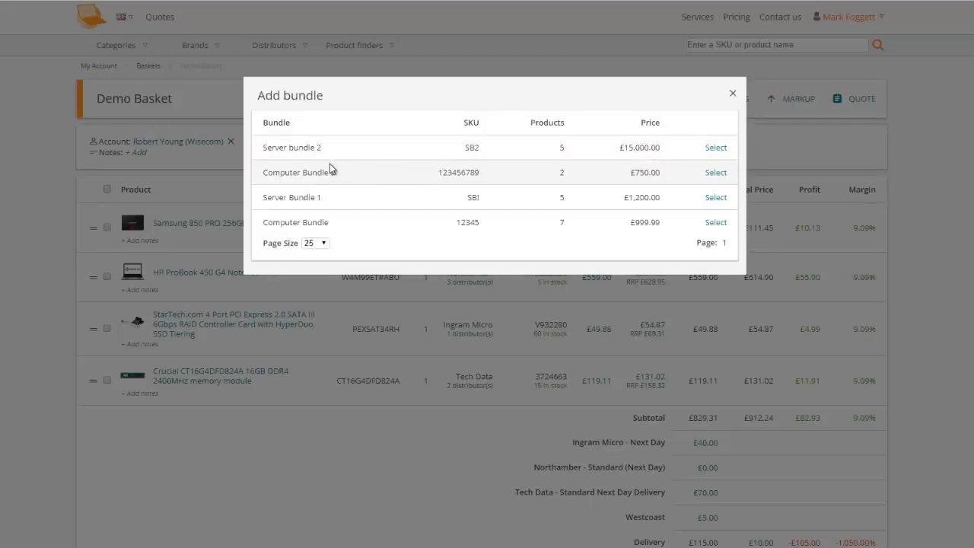
{"action": "left_click", "coordinate": [717, 198]}
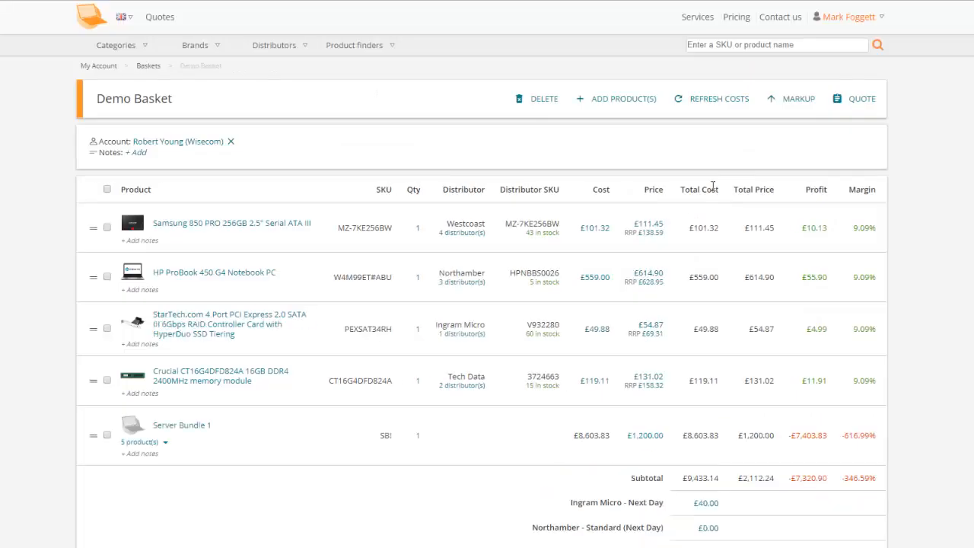
- Add the IT:Server Monitoring service to the basket
{"action": "left_click", "coordinate": [620, 99]}
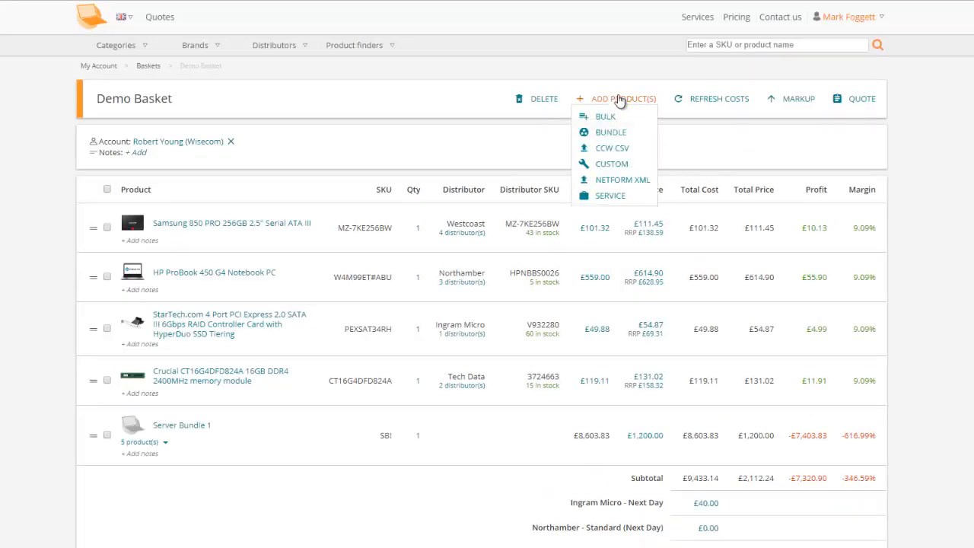
{"action": "left_click", "coordinate": [620, 195]}
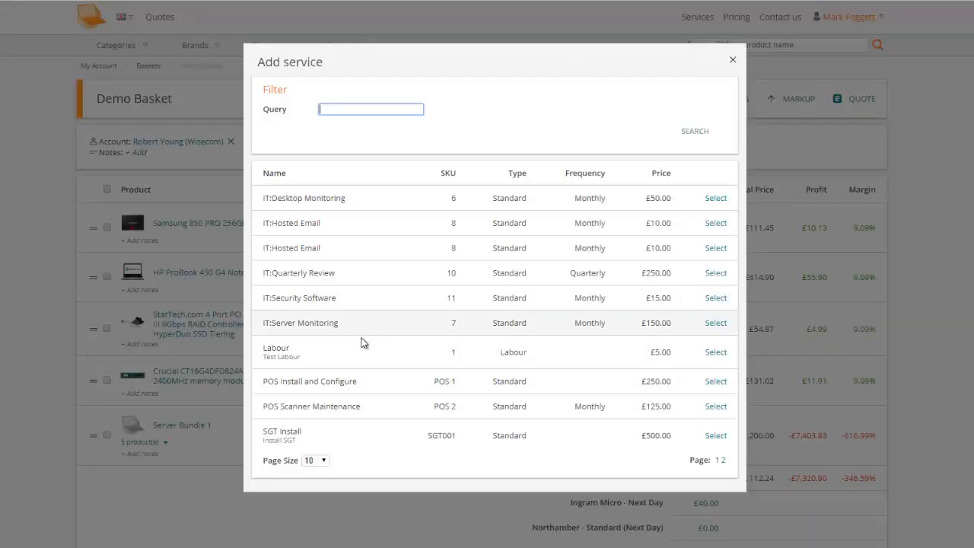
{"action": "left_click", "coordinate": [715, 324]}
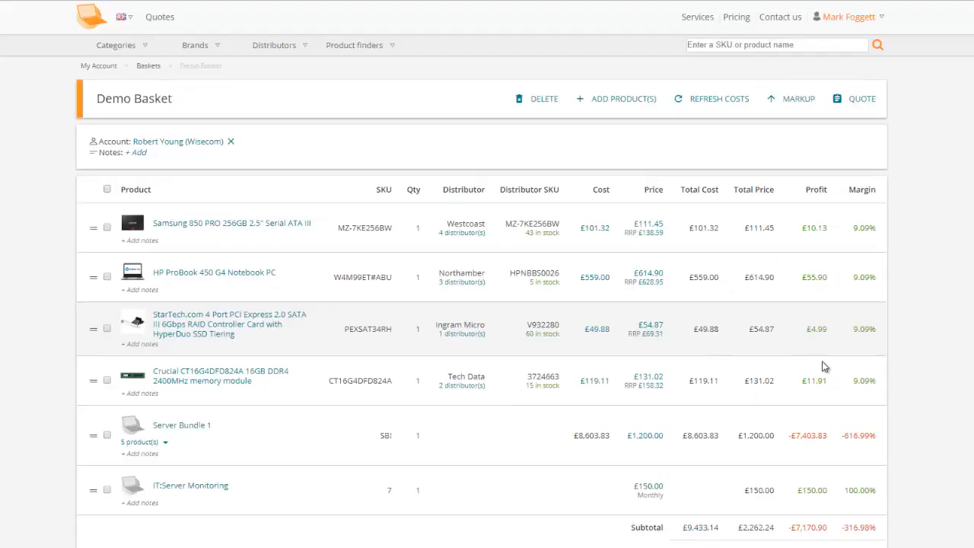
- Refresh the costs of the products in the basket
{"action": "scroll", "coordinate": [911, 372], "scroll_direction": "down", "scroll_amount": 2}
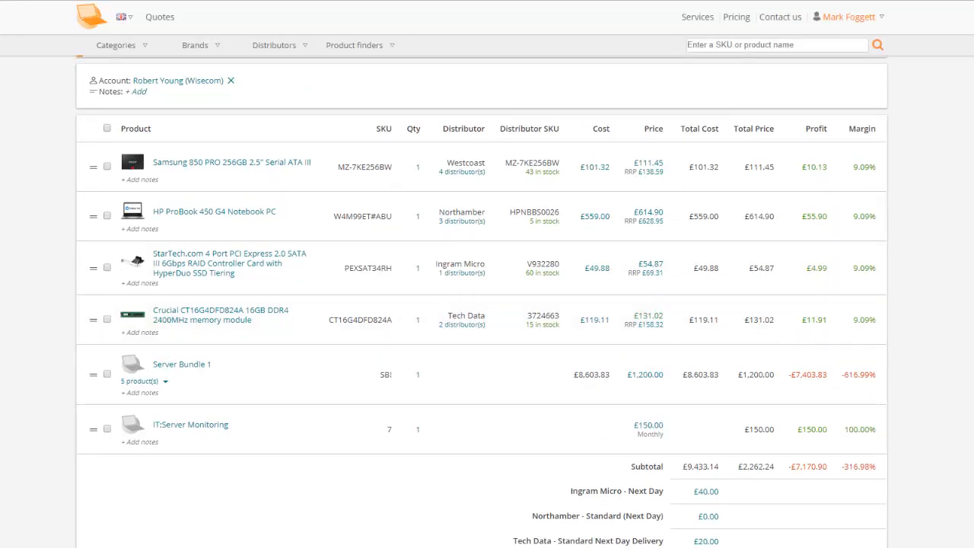
{"action": "scroll", "coordinate": [909, 323], "scroll_direction": "up", "scroll_amount": 2}
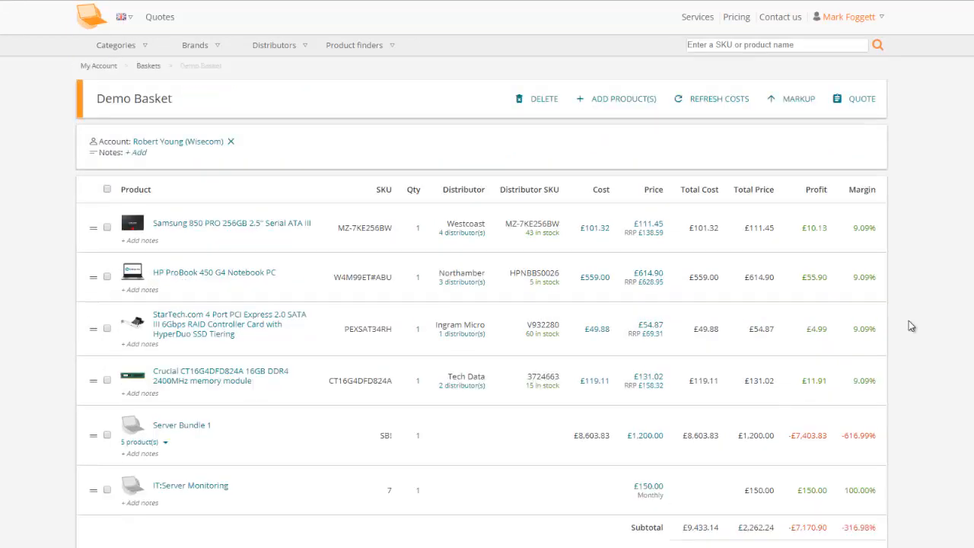
{"action": "left_click", "coordinate": [716, 101]}
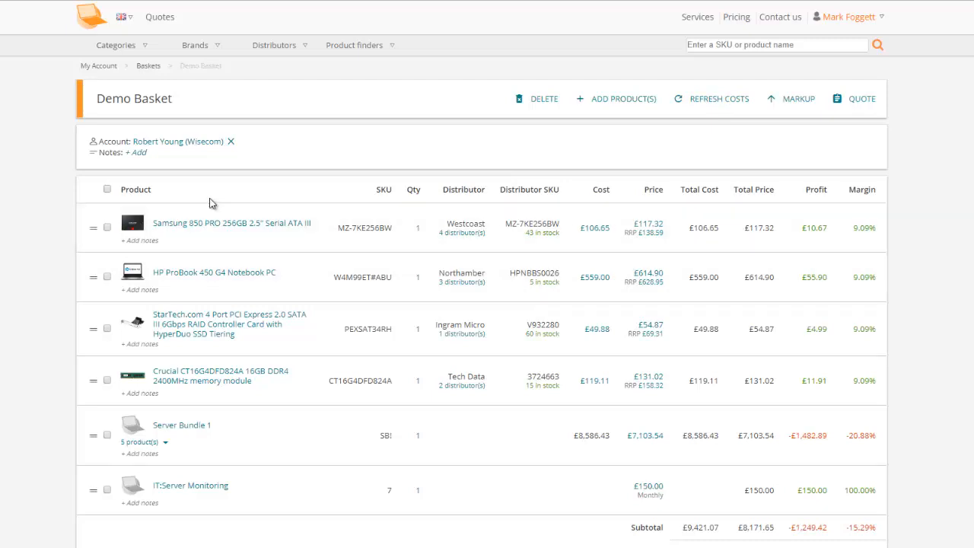
- Remove the word Samsung from the name of the basket's first product, leaving 850 PRO 256GB 2.5" Serial ATA III
{"action": "double_click", "coordinate": [198, 221]}
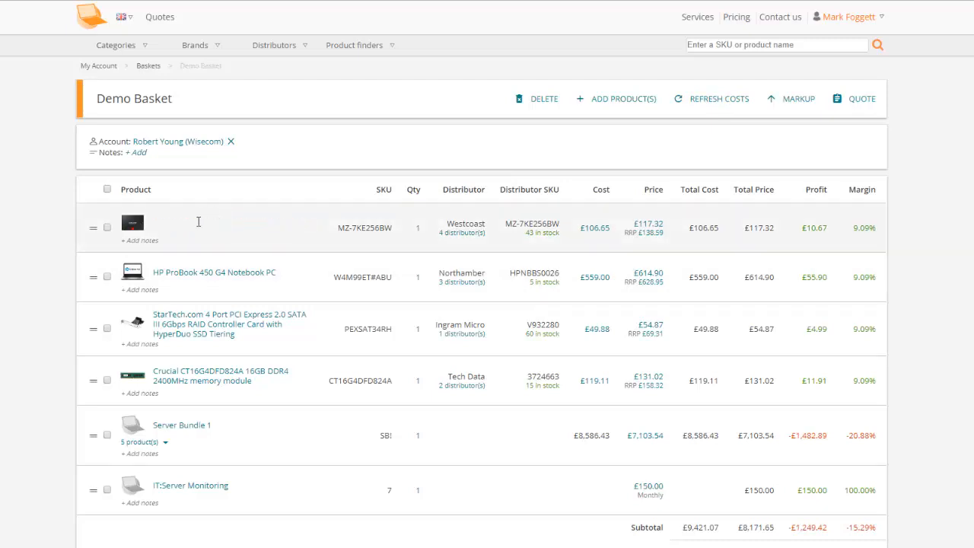
{"action": "key", "text": "shift+Home"}
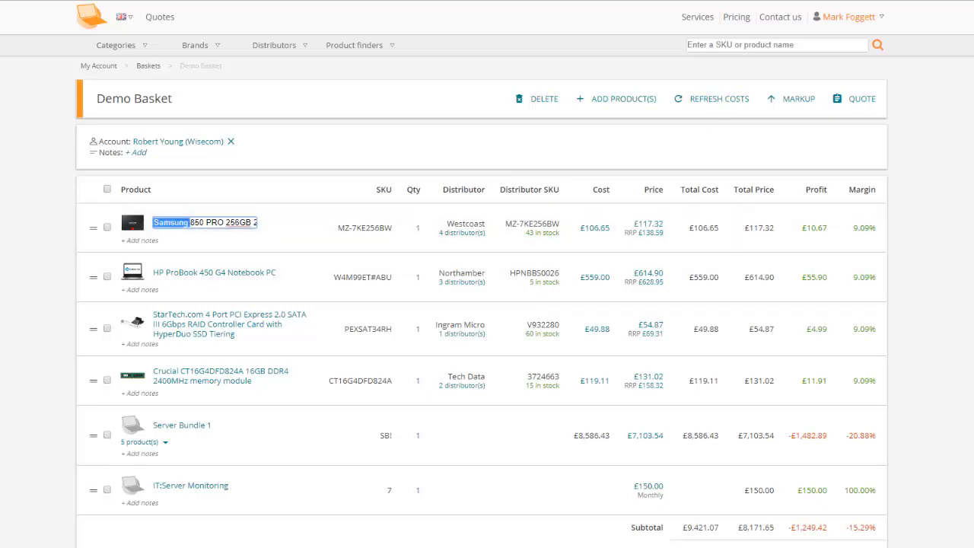
{"action": "key", "text": "BackSpace"}
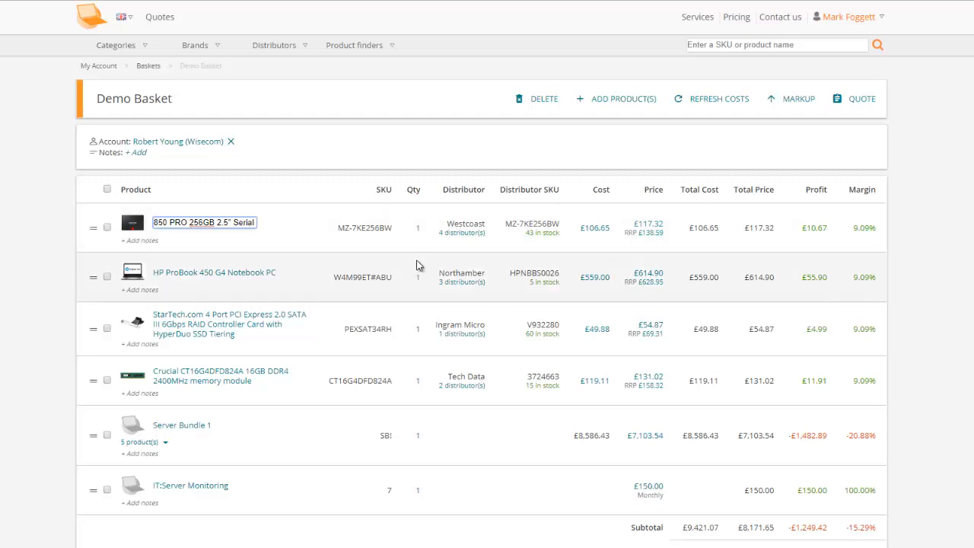
- Set the HP ProBook 450 G4 quantity to 3 and switch its distributor to Spire Technology
{"action": "double_click", "coordinate": [418, 279]}
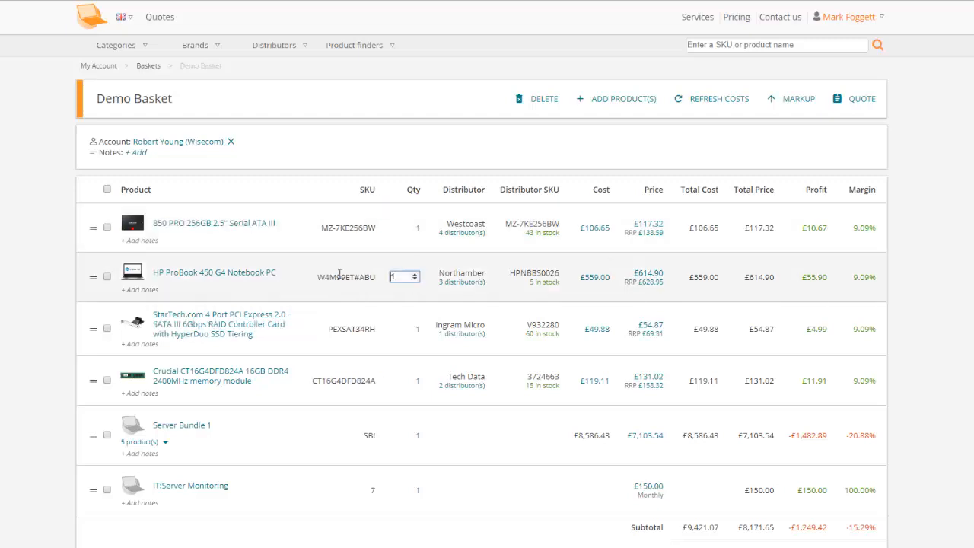
{"action": "double_click", "coordinate": [415, 274]}
{"action": "left_click", "coordinate": [469, 283]}
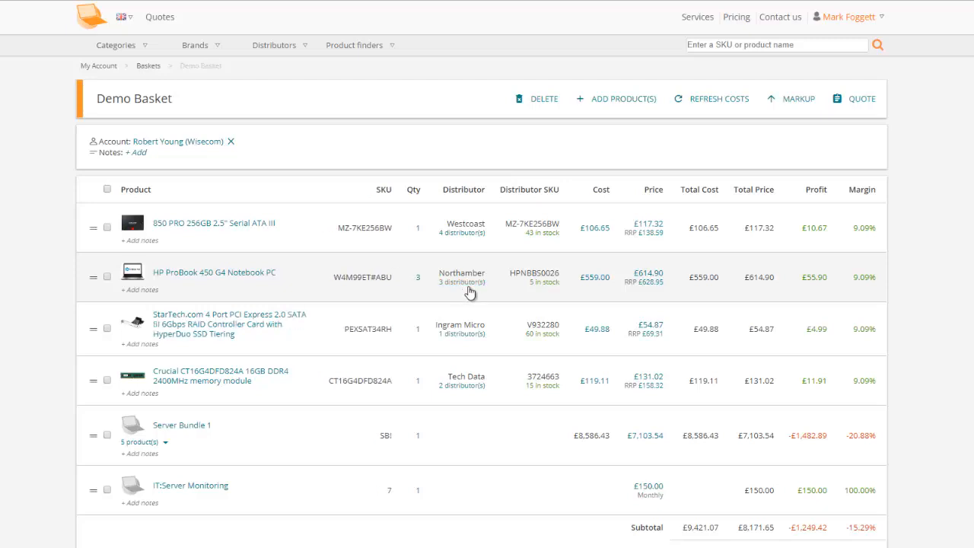
{"action": "left_click", "coordinate": [469, 282]}
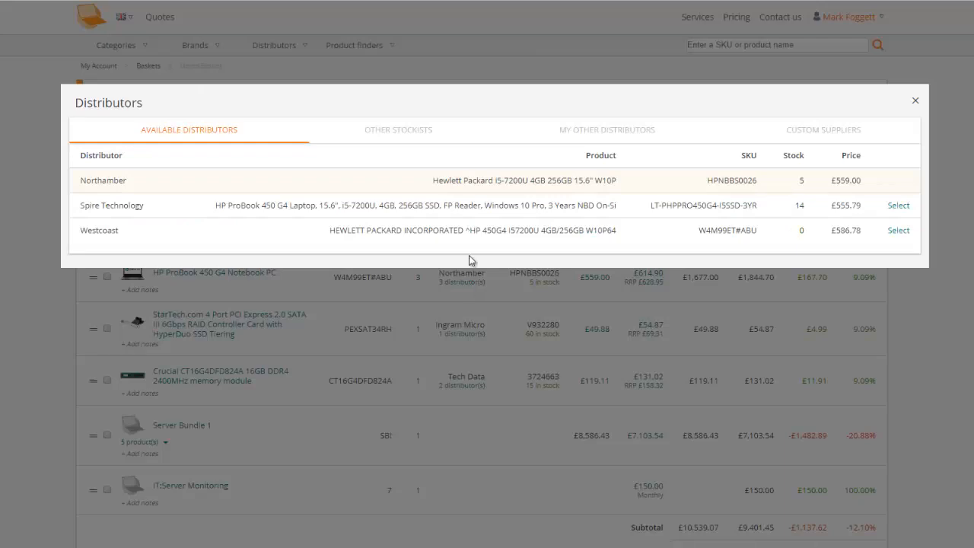
{"action": "left_click", "coordinate": [898, 206]}
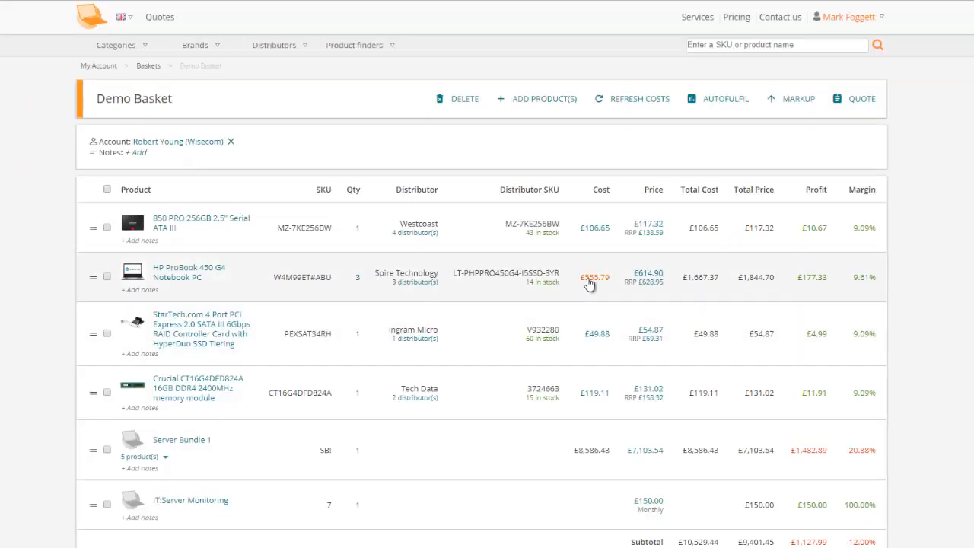
- Give the HP ProBook 450 G4 a custom cost of £520 with bid number BID1234
{"action": "left_click", "coordinate": [590, 278]}
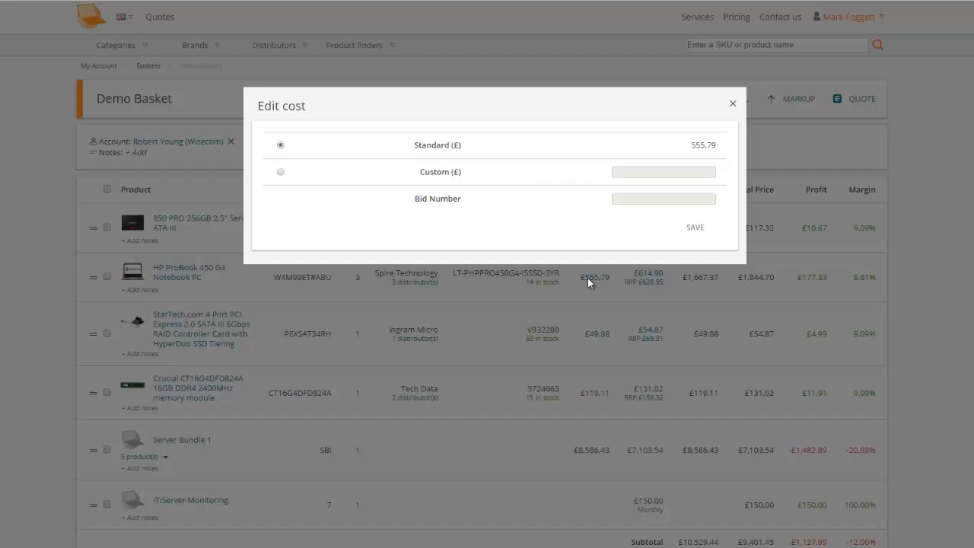
{"action": "left_click", "coordinate": [282, 176]}
{"action": "left_click", "coordinate": [695, 173]}
{"action": "type", "text": "5"}
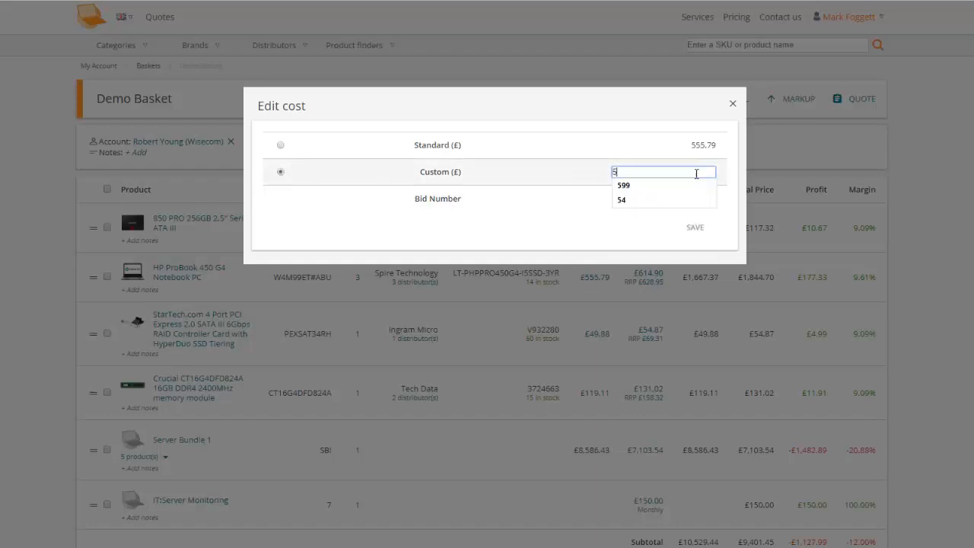
{"action": "type", "text": "20"}
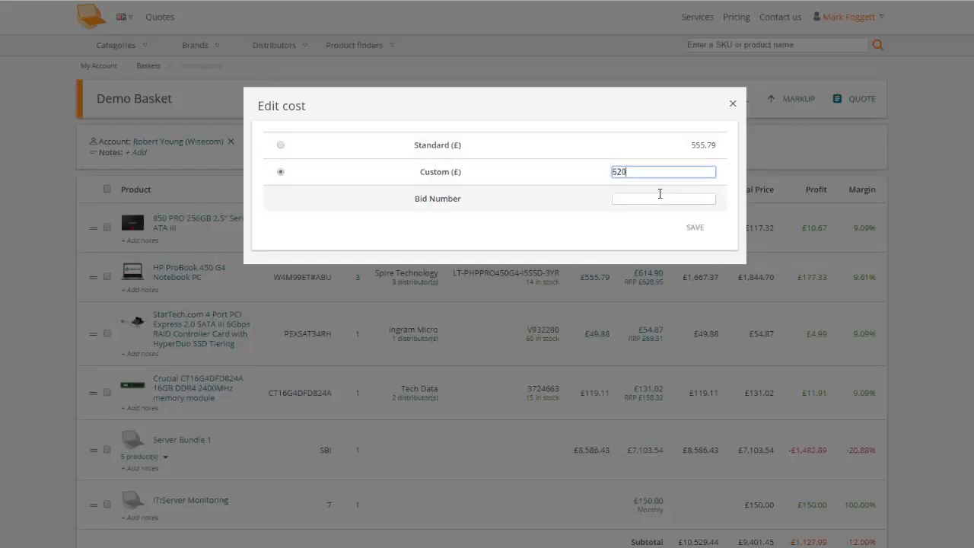
{"action": "left_click", "coordinate": [659, 202]}
{"action": "type", "text": "BID1234"}
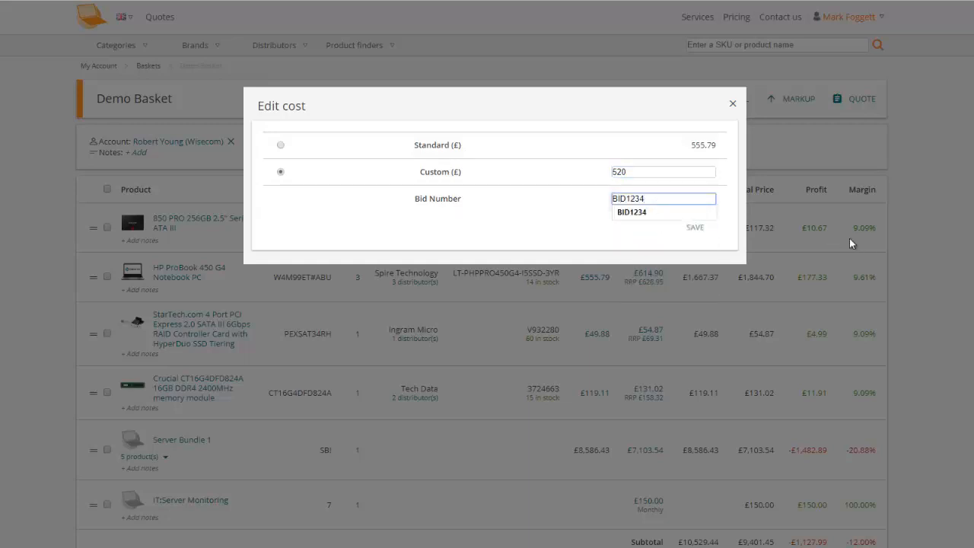
{"action": "left_click", "coordinate": [694, 227]}
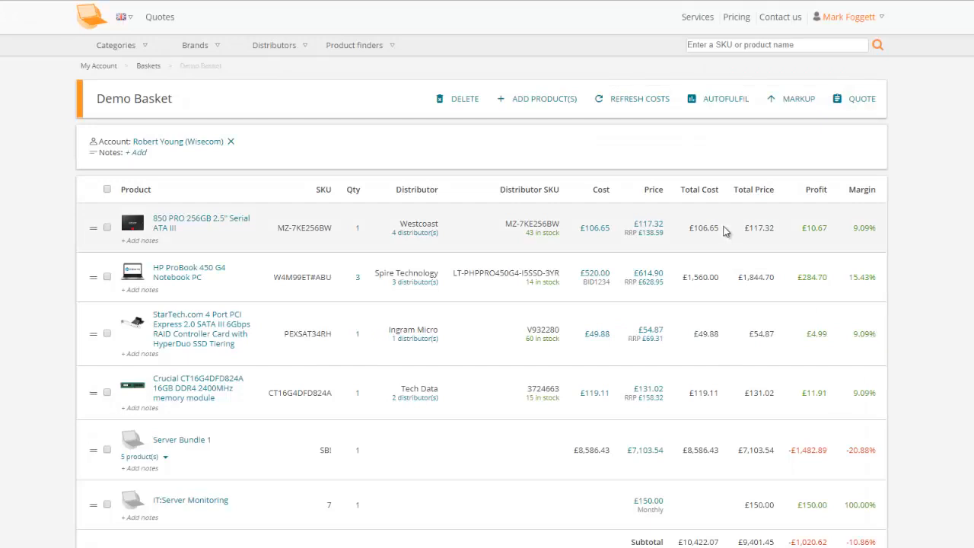
- Apply a 5% markup to the current costs of the whole basket
{"action": "left_click", "coordinate": [792, 103]}
{"action": "key", "text": "BackSpace"}
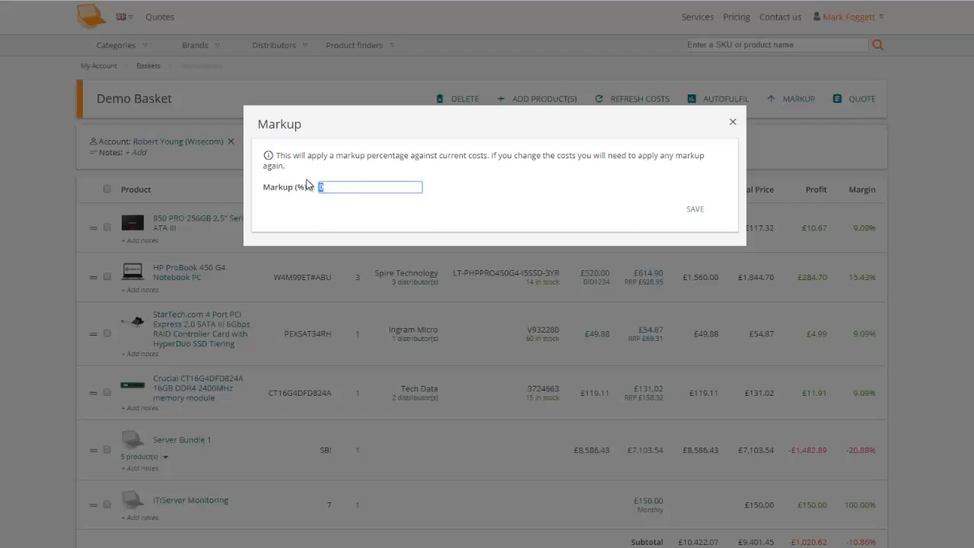
{"action": "type", "text": "5"}
{"action": "left_click", "coordinate": [694, 210]}
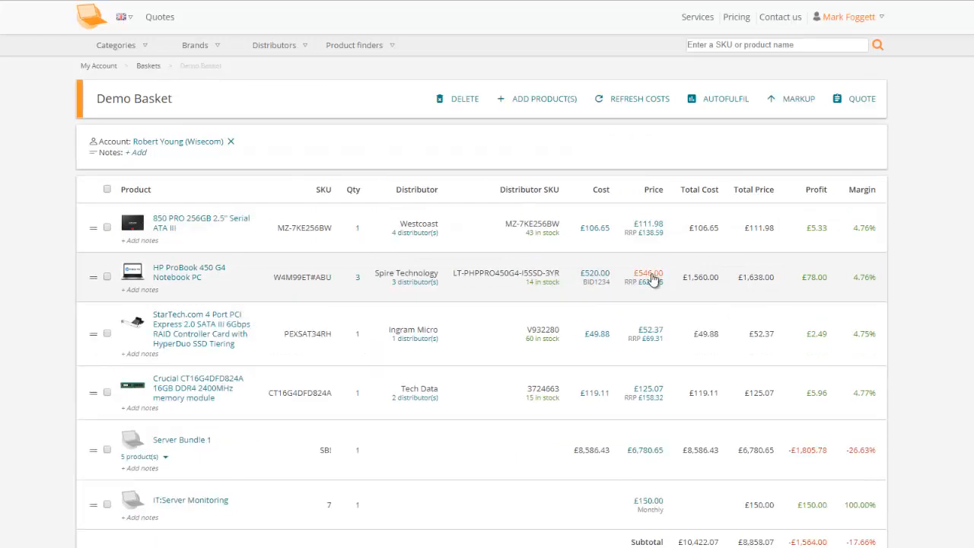
- Set the custom price of the HP ProBook 450 G4 to £520.00
{"action": "left_click", "coordinate": [652, 276]}
{"action": "left_click_drag", "start_coordinate": [617, 195], "coordinate": [627, 193]}
{"action": "type", "text": "20"}
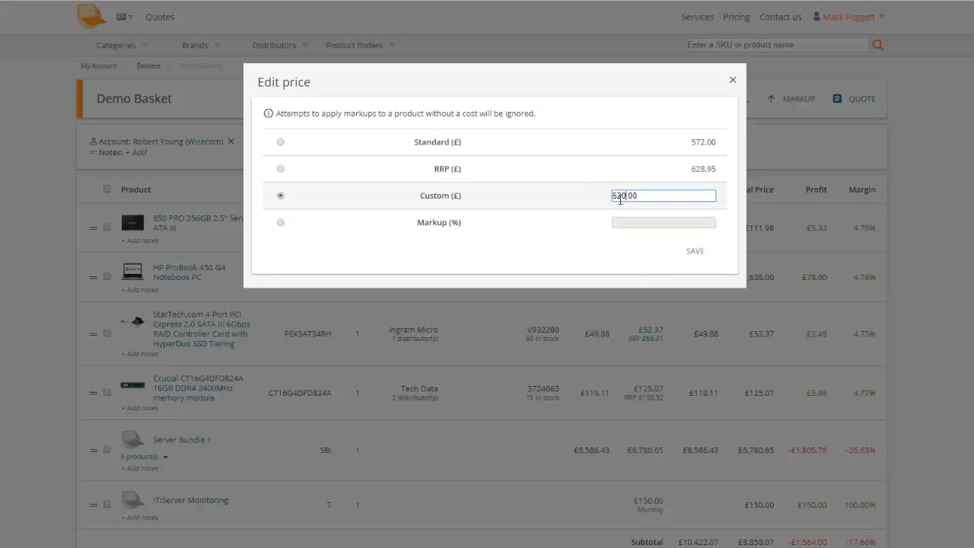
{"action": "left_click", "coordinate": [694, 252]}
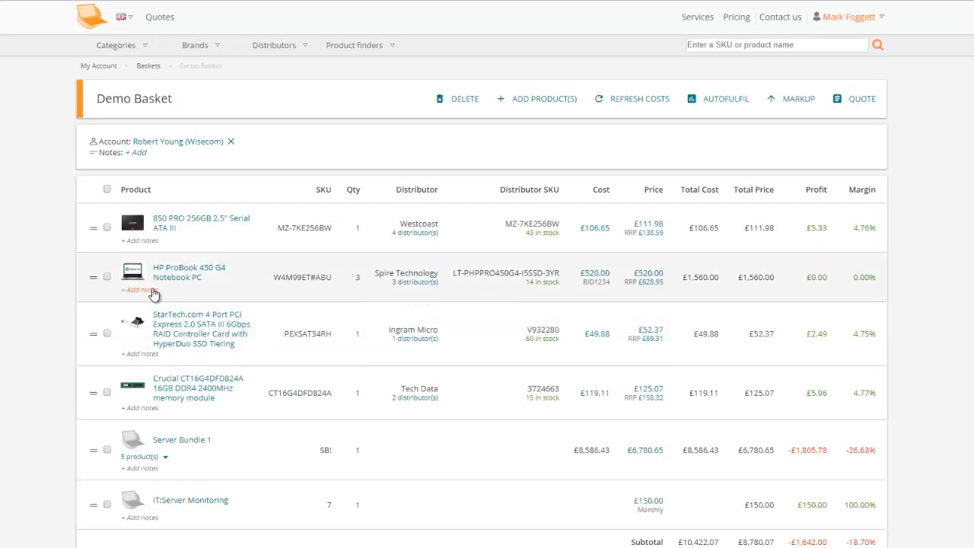
- Add the note "Great Notebook, Amazing price !!" to the HP ProBook 450 G4
{"action": "left_click", "coordinate": [152, 292]}
{"action": "type", "text": "Great Notebook, Amazing price !!"}
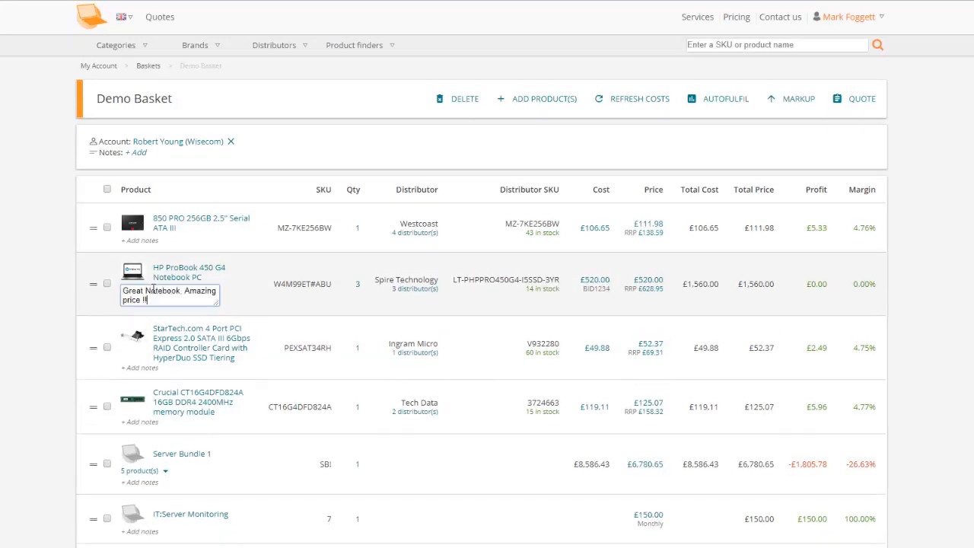
{"action": "left_click_drag", "start_coordinate": [281, 304], "coordinate": [284, 304]}
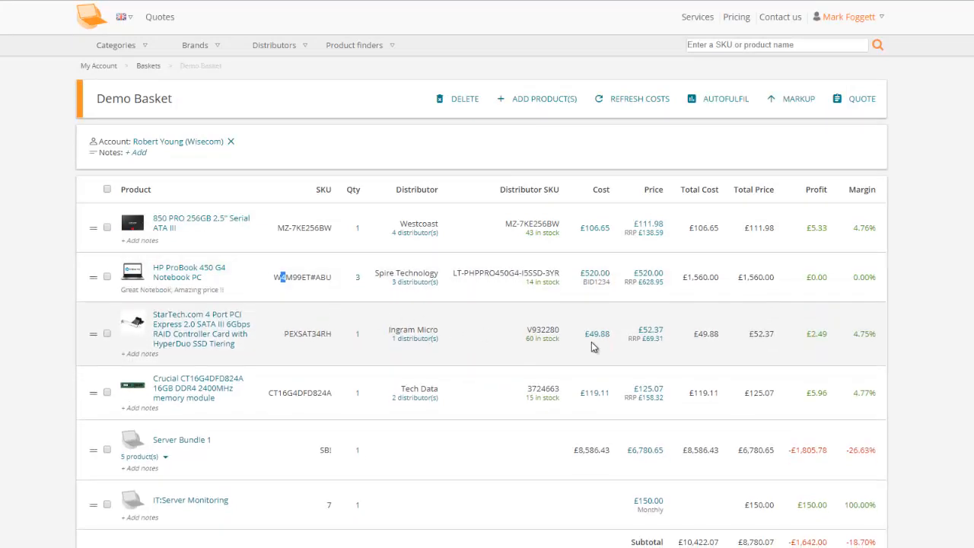
{"action": "left_click", "coordinate": [591, 342]}
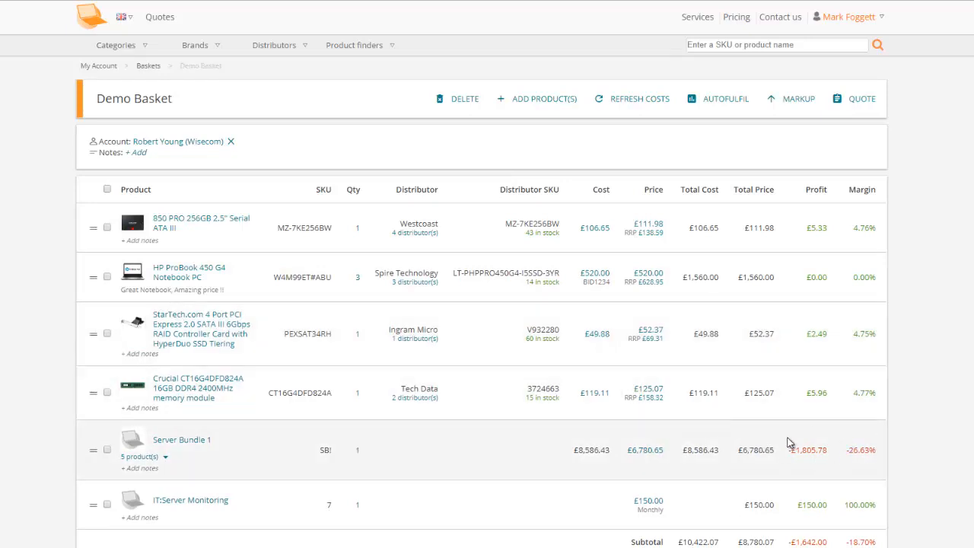
- Set the custom price of Server Bundle 1 to £9000
{"action": "left_click", "coordinate": [642, 452]}
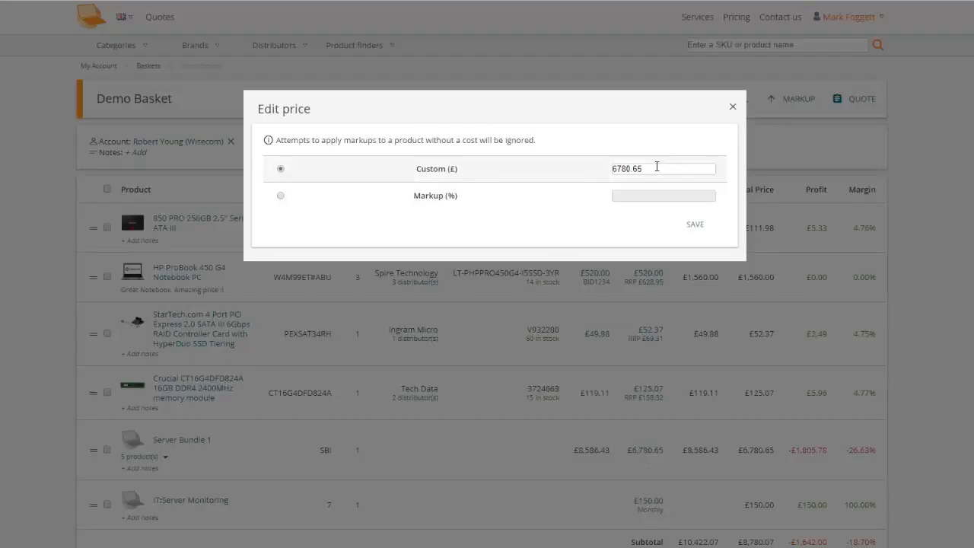
{"action": "left_click_drag", "start_coordinate": [657, 167], "coordinate": [465, 176]}
{"action": "type", "text": "9000"}
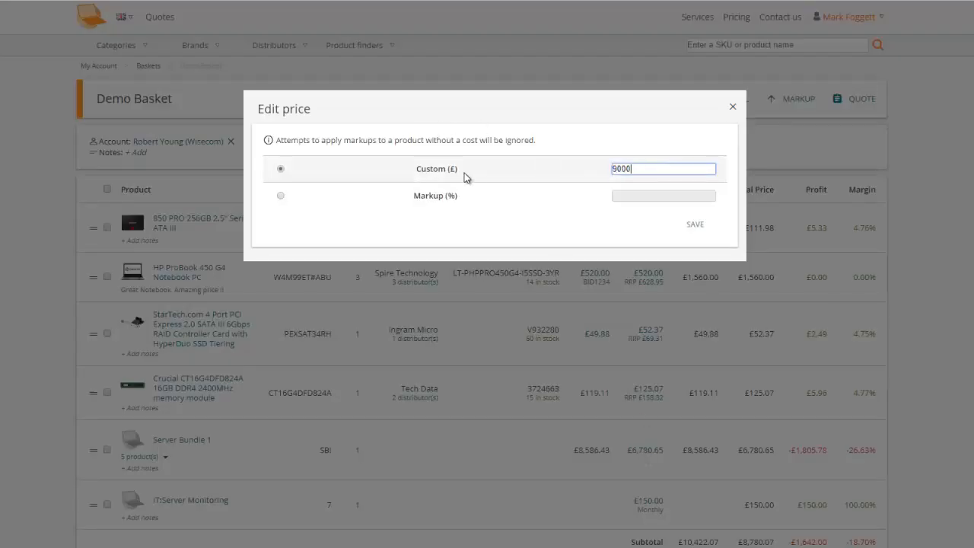
{"action": "left_click", "coordinate": [695, 225]}
- Set a custom delivery price of £50 in the basket totals
{"action": "scroll", "coordinate": [701, 245], "scroll_direction": "down", "scroll_amount": 3}
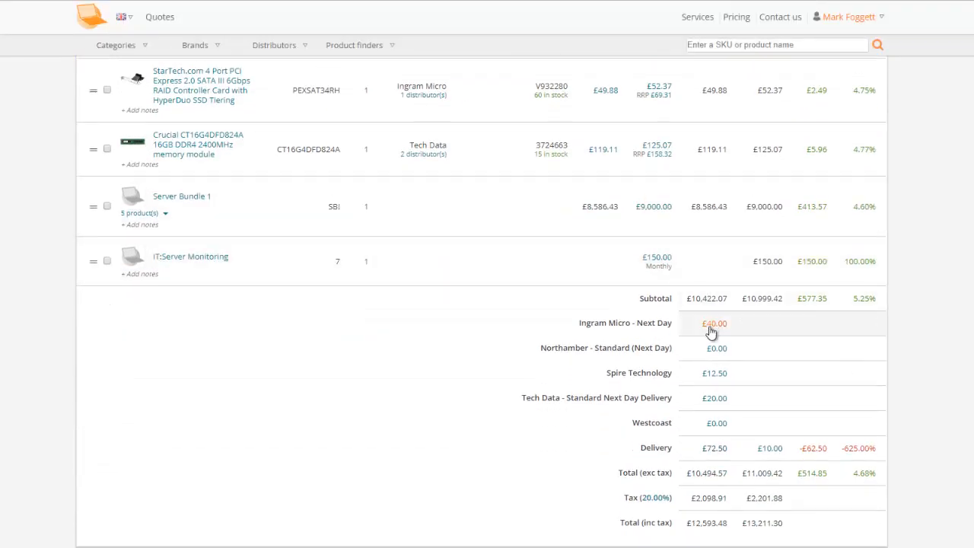
{"action": "left_click", "coordinate": [768, 452]}
{"action": "left_click", "coordinate": [282, 188]}
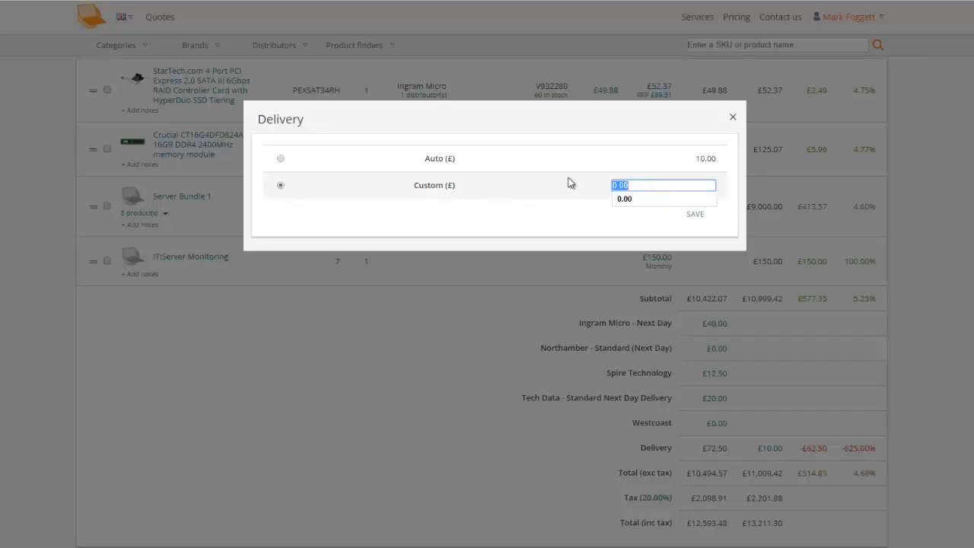
{"action": "type", "text": "50"}
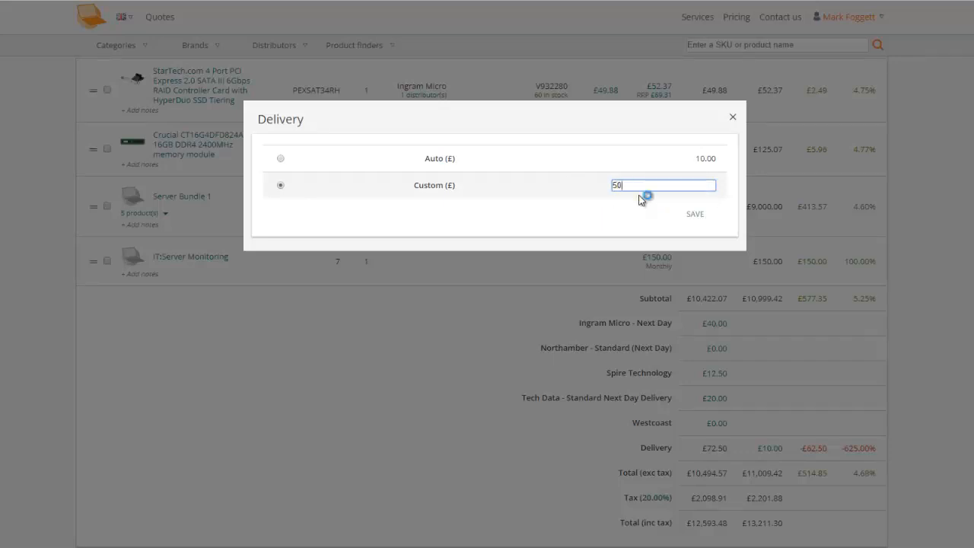
{"action": "left_click", "coordinate": [693, 216]}
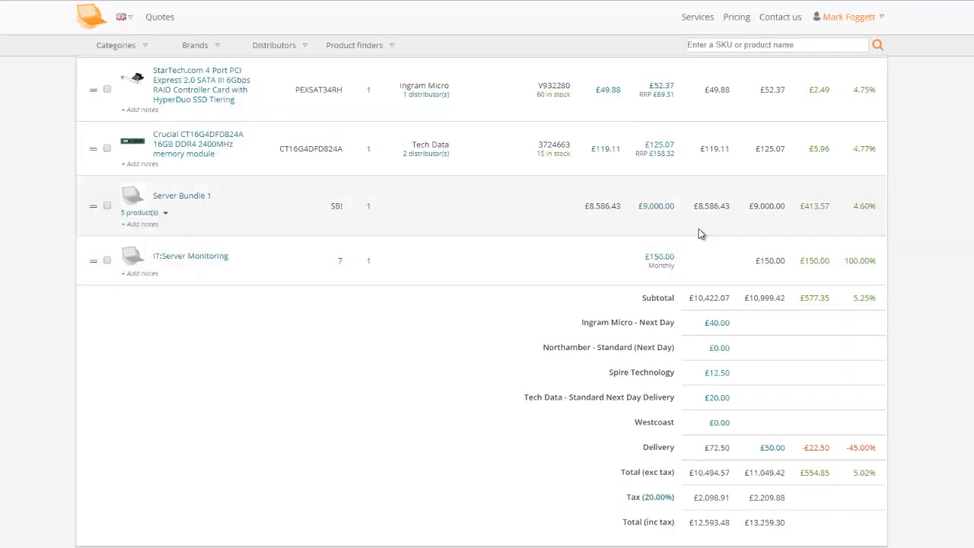
- Create a quote from the Demo Basket
{"action": "scroll", "coordinate": [698, 228], "scroll_direction": "up", "scroll_amount": 3}
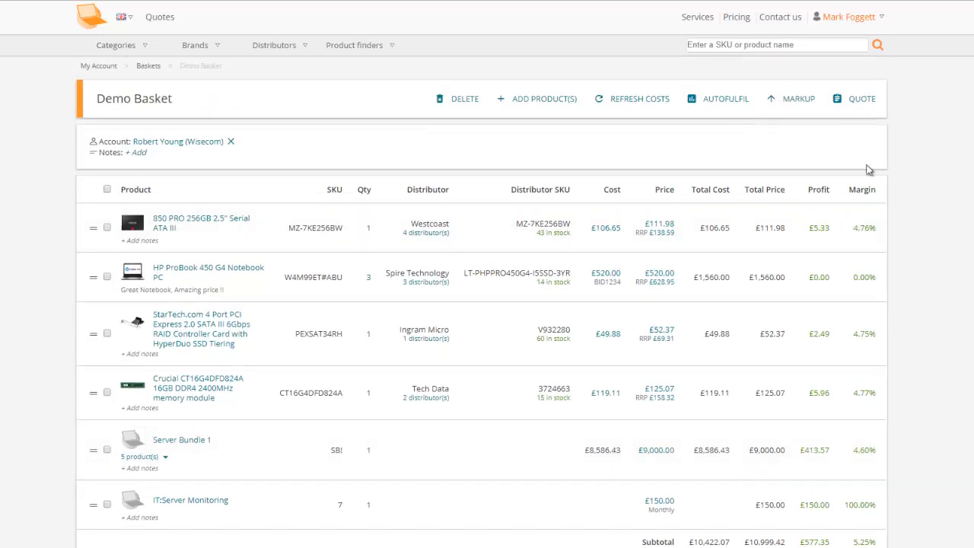
{"action": "left_click", "coordinate": [860, 100]}
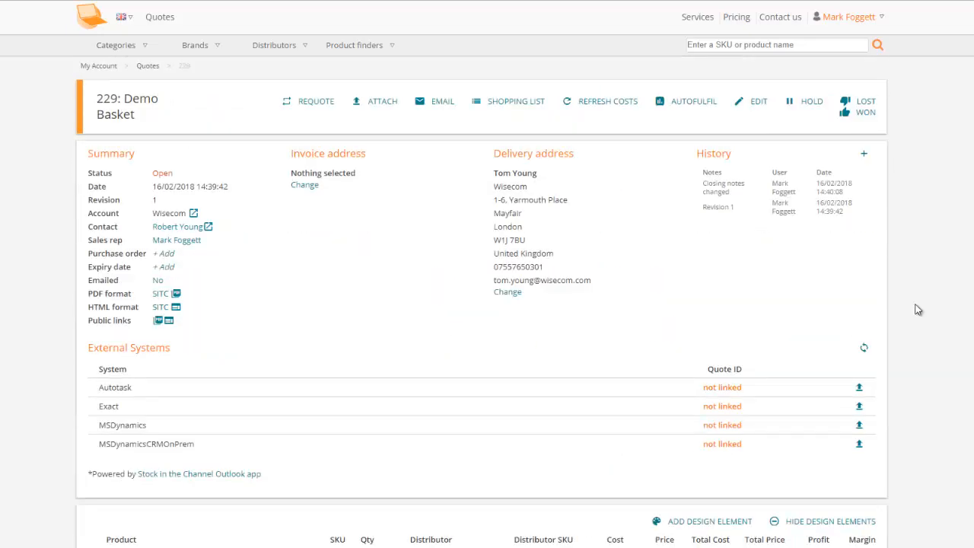
- Add a subtotal line below the StarTech.com RAID card and move the Crucial memory module directly under the 850 PRO drive
{"action": "scroll", "coordinate": [918, 309], "scroll_direction": "down", "scroll_amount": 6}
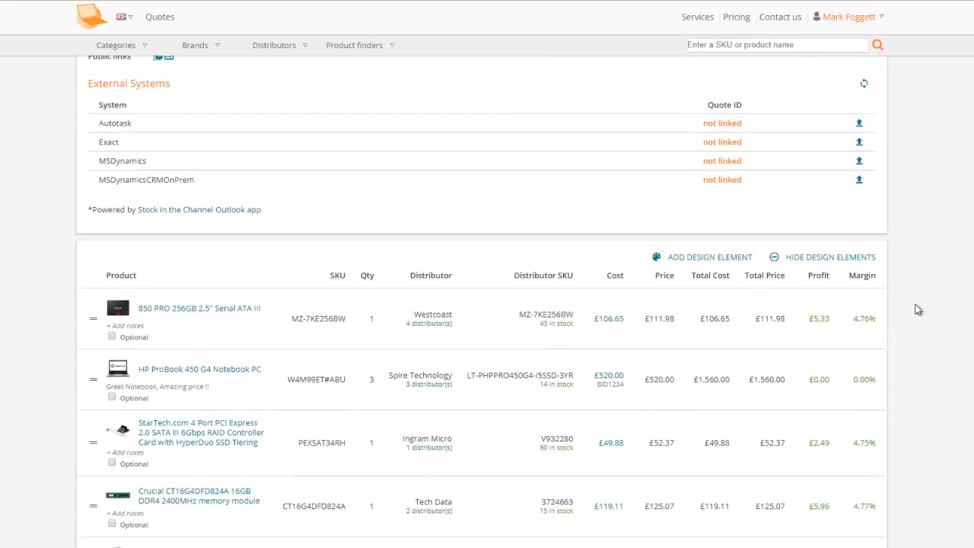
{"action": "scroll", "coordinate": [764, 156], "scroll_direction": "up", "scroll_amount": 3}
{"action": "left_click", "coordinate": [707, 278]}
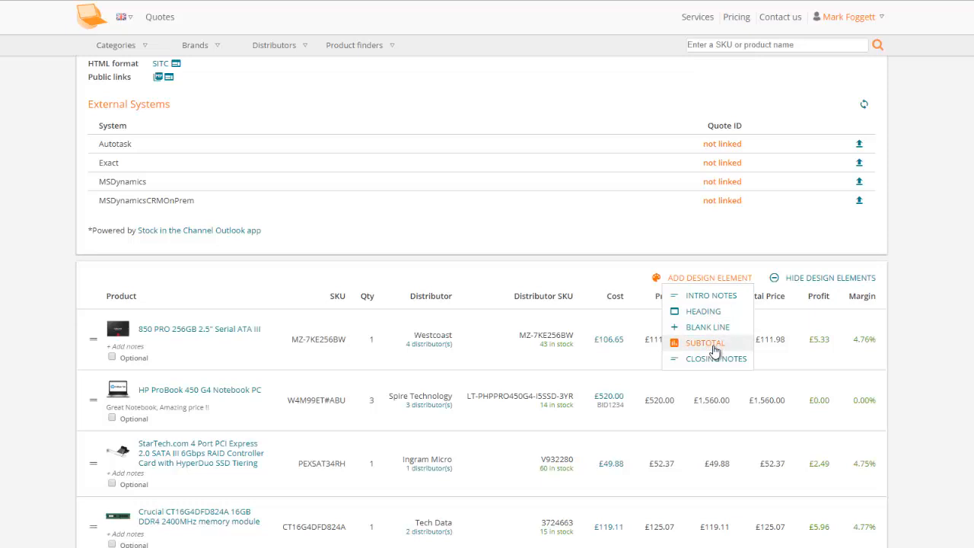
{"action": "left_click", "coordinate": [715, 350]}
{"action": "scroll", "coordinate": [937, 355], "scroll_direction": "down", "scroll_amount": 3}
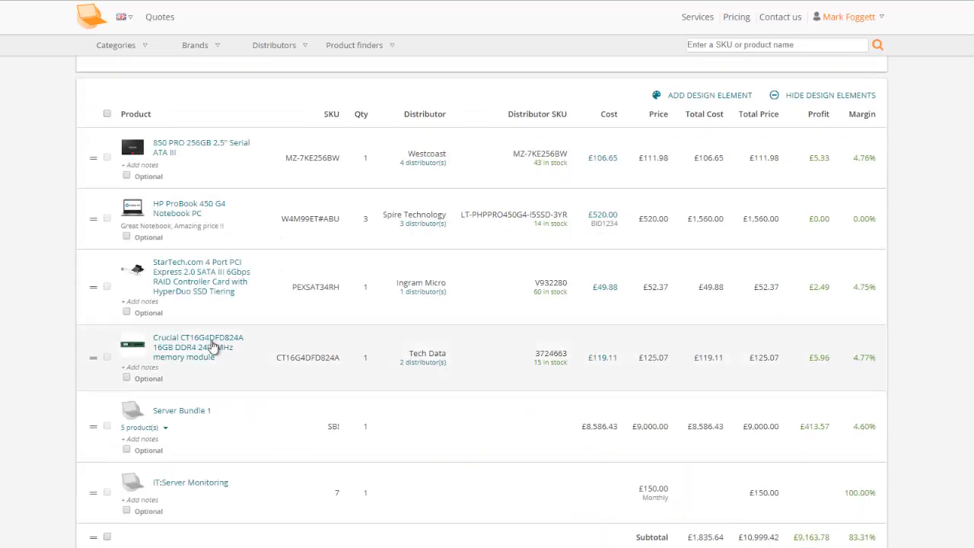
{"action": "left_click_drag", "start_coordinate": [93, 536], "coordinate": [86, 324]}
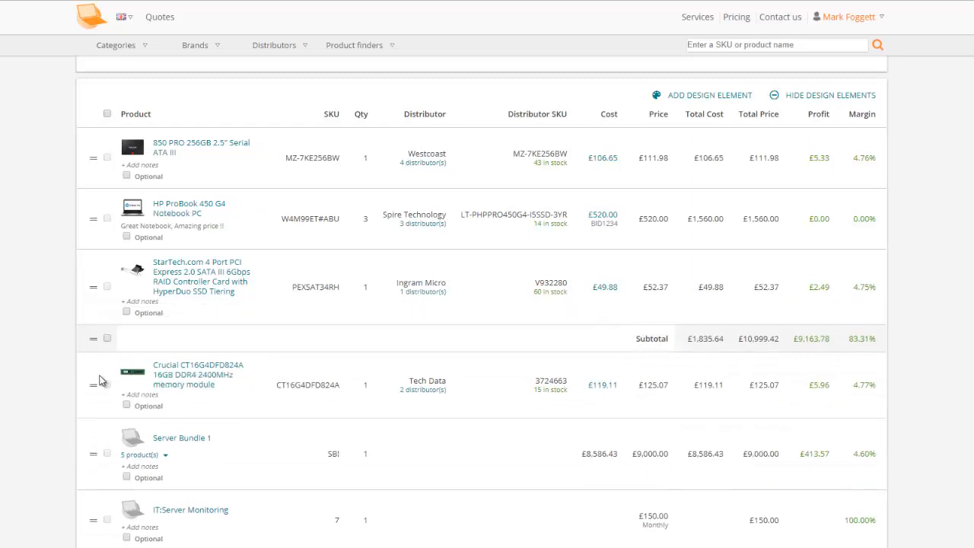
{"action": "left_click_drag", "start_coordinate": [85, 385], "coordinate": [84, 187]}
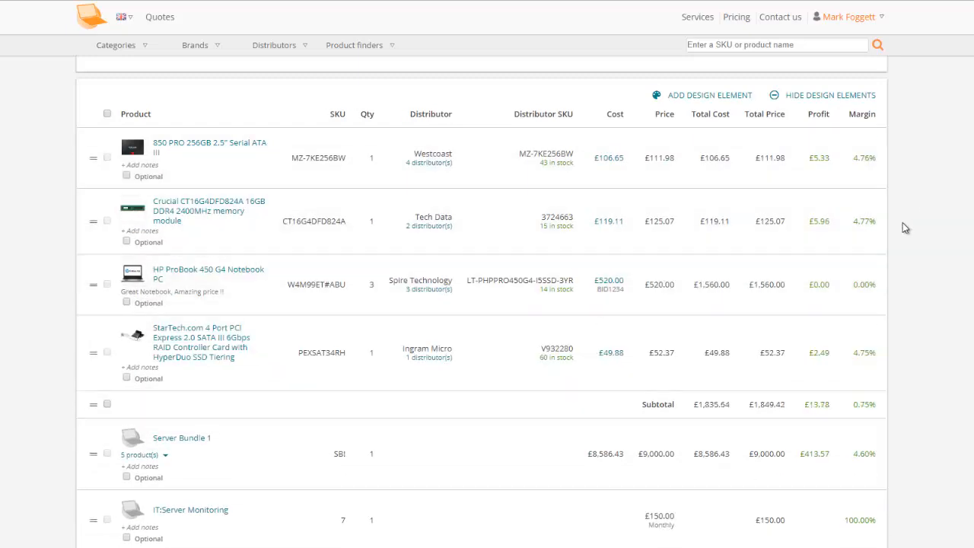
- Add the closing notes "I hope you find this quote to be competitive and look forward to learning your feedback"
{"action": "scroll", "coordinate": [902, 224], "scroll_direction": "up", "scroll_amount": 2}
{"action": "left_click", "coordinate": [733, 218]}
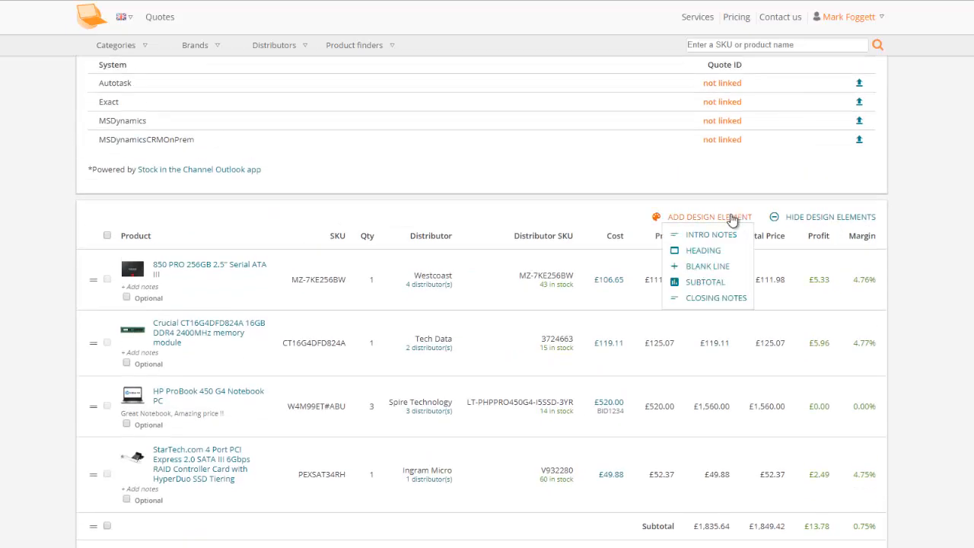
{"action": "left_click", "coordinate": [705, 298]}
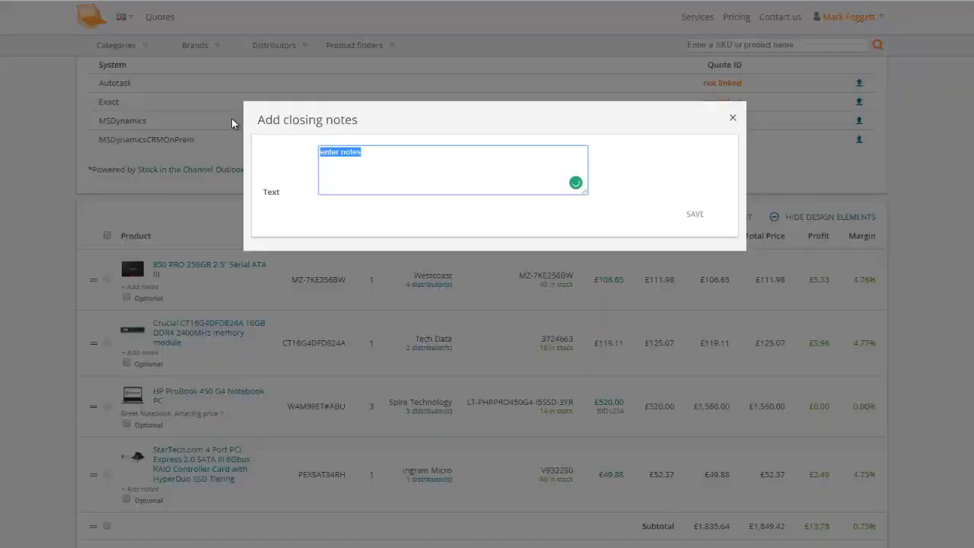
{"action": "type", "text": "I hope you find this quote to be competitive and look forward to learning your feedback"}
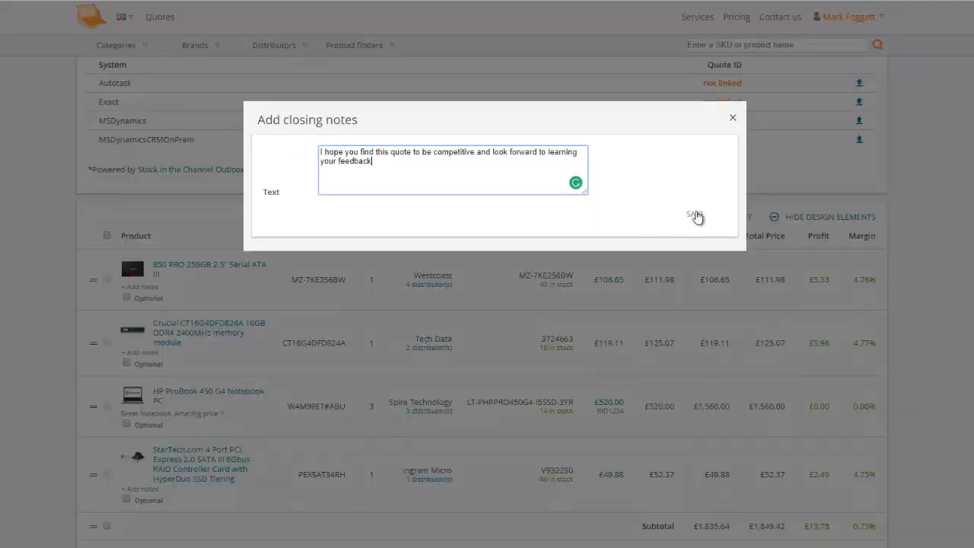
{"action": "left_click", "coordinate": [695, 216]}
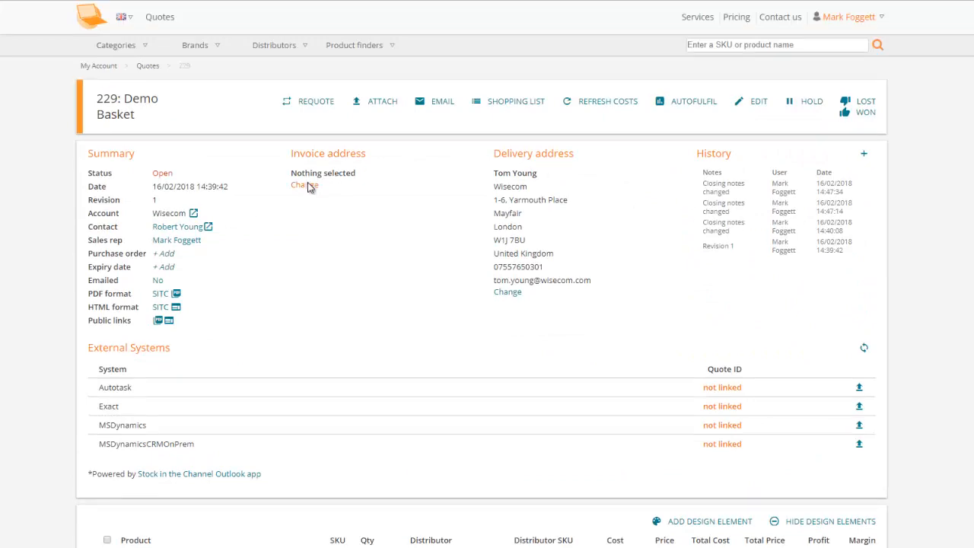
- Use the quote contact's existing address as the invoice address and set the quote's expiry date to 28/02/2018
{"action": "left_click", "coordinate": [307, 187]}
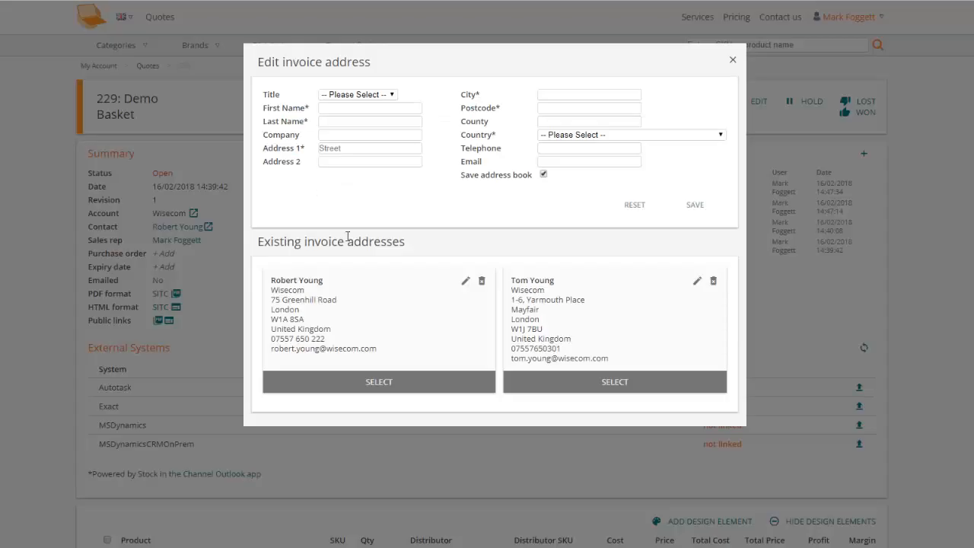
{"action": "left_click", "coordinate": [391, 381]}
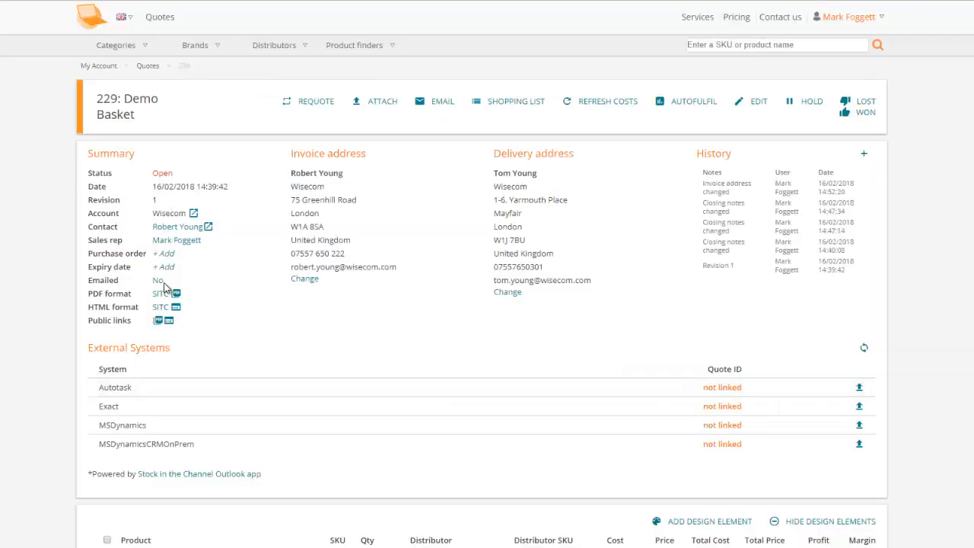
{"action": "left_click", "coordinate": [164, 267]}
{"action": "left_click", "coordinate": [234, 267]}
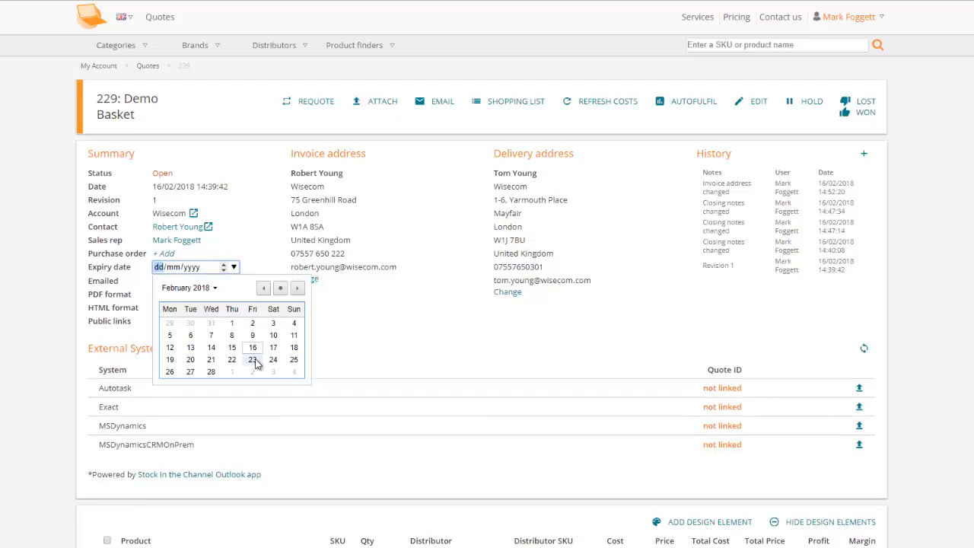
{"action": "left_click", "coordinate": [212, 372]}
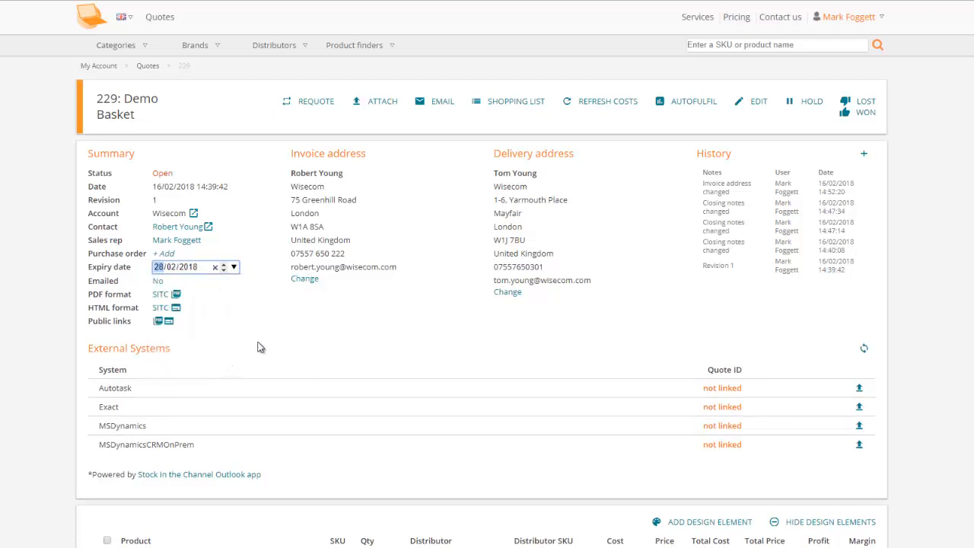
- Open the quote's PDF version and review its item details, totals, closing notes and order confirmation section
{"action": "left_click", "coordinate": [176, 295]}
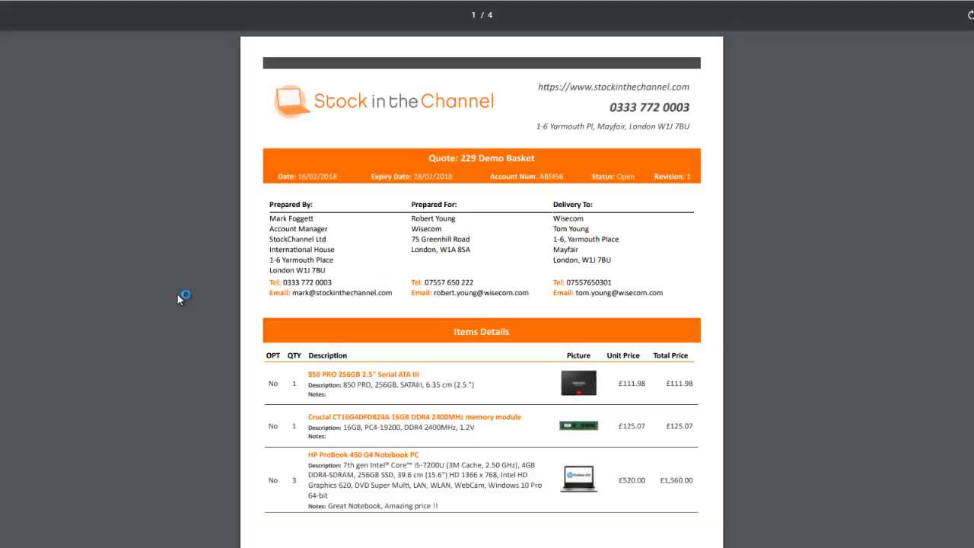
{"action": "scroll", "coordinate": [659, 341], "scroll_direction": "down", "scroll_amount": 2}
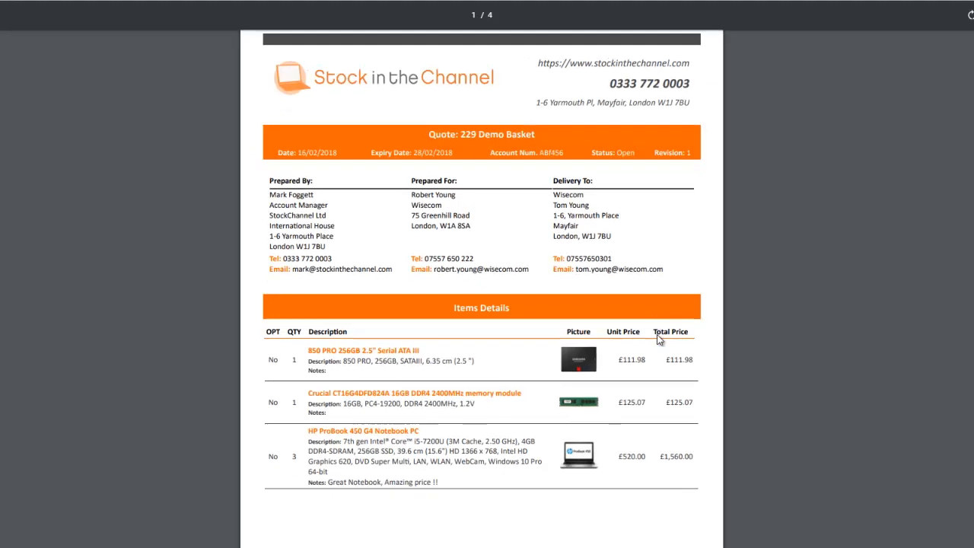
{"action": "scroll", "coordinate": [659, 342], "scroll_direction": "down", "scroll_amount": 7}
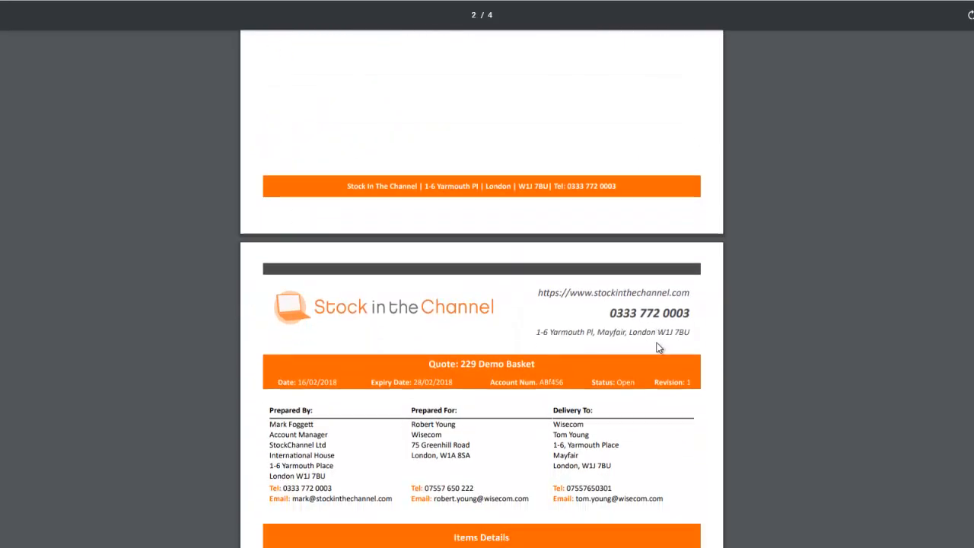
{"action": "scroll", "coordinate": [659, 349], "scroll_direction": "down", "scroll_amount": 7}
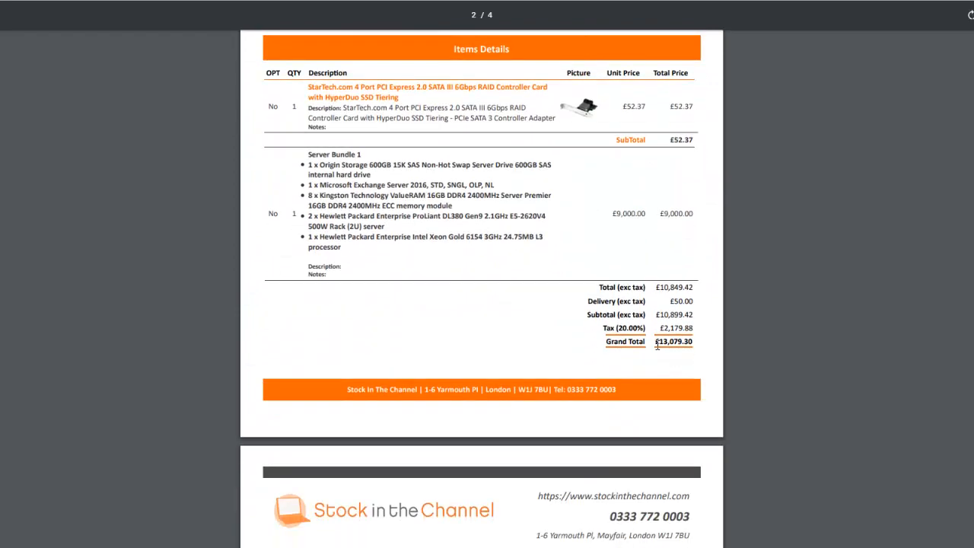
{"action": "scroll", "coordinate": [656, 348], "scroll_direction": "down", "scroll_amount": 6}
{"action": "right_click", "coordinate": [656, 350]}
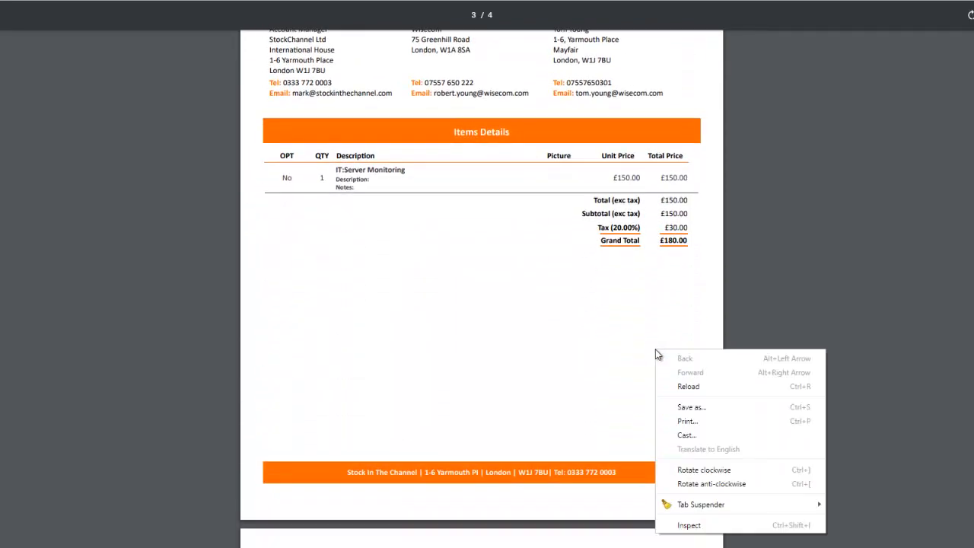
{"action": "left_click", "coordinate": [626, 357]}
{"action": "scroll", "coordinate": [628, 365], "scroll_direction": "down", "scroll_amount": 6}
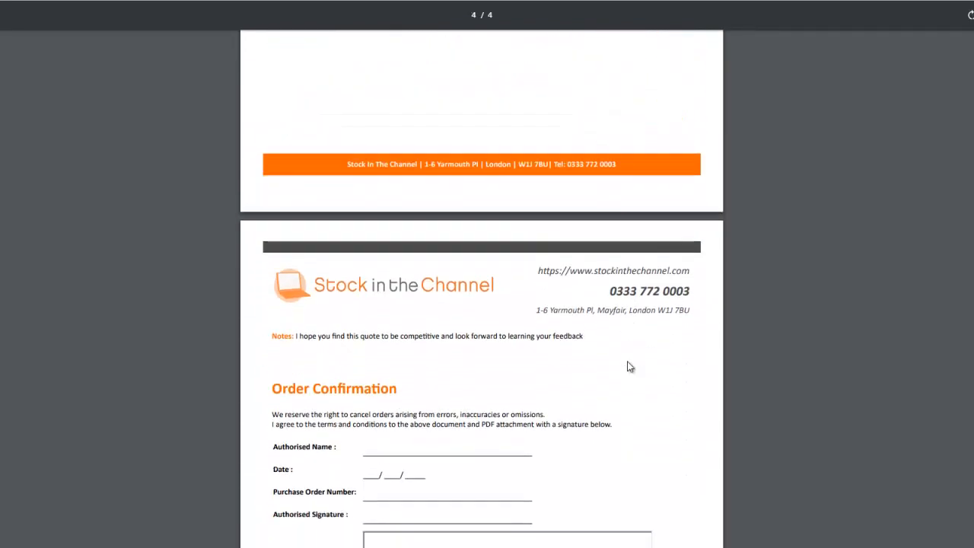
{"action": "scroll", "coordinate": [628, 366], "scroll_direction": "down", "scroll_amount": 2}
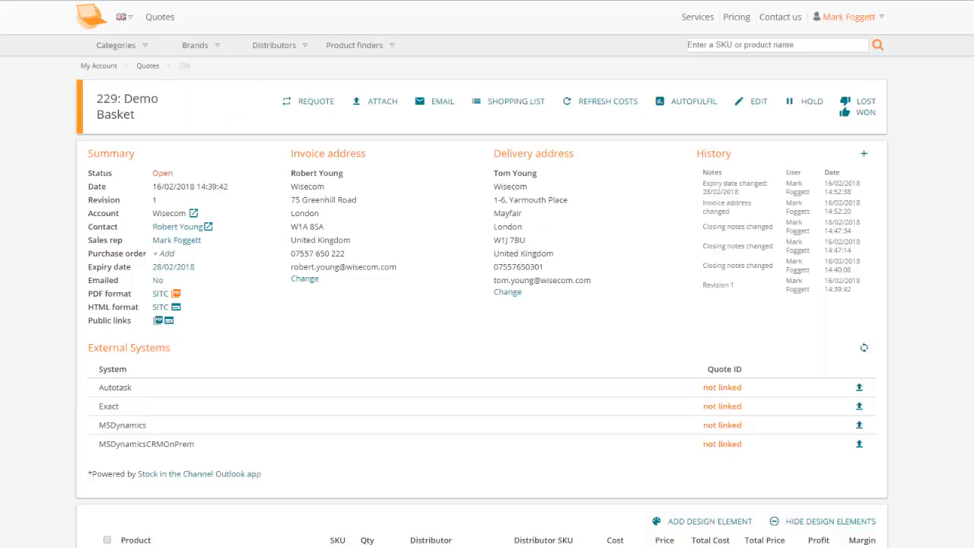
- Mark the 850 PRO drive and the Crucial memory module as optional, preselected items in the quote
{"action": "scroll", "coordinate": [300, 326], "scroll_direction": "down", "scroll_amount": 3}
{"action": "scroll", "coordinate": [301, 329], "scroll_direction": "down", "scroll_amount": 3}
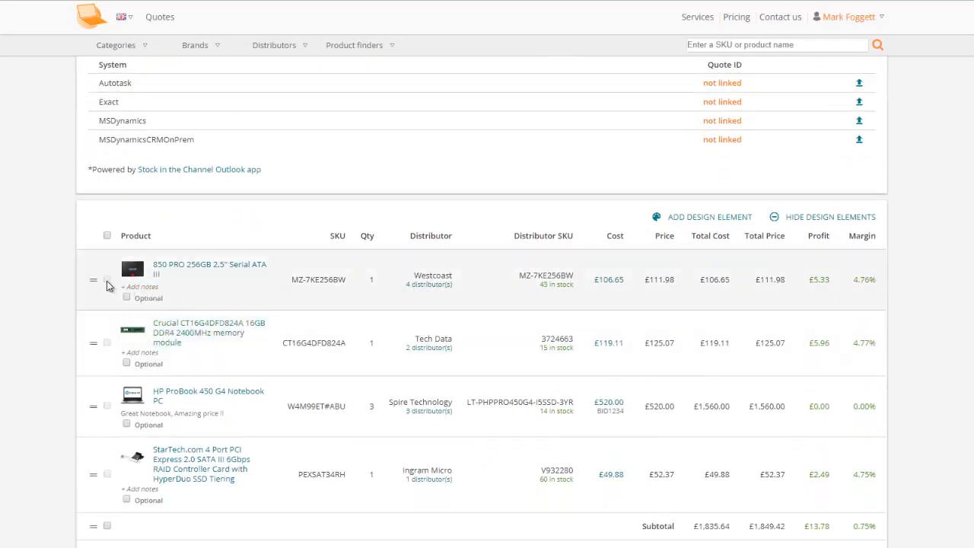
{"action": "left_click", "coordinate": [127, 297]}
{"action": "left_click", "coordinate": [126, 363]}
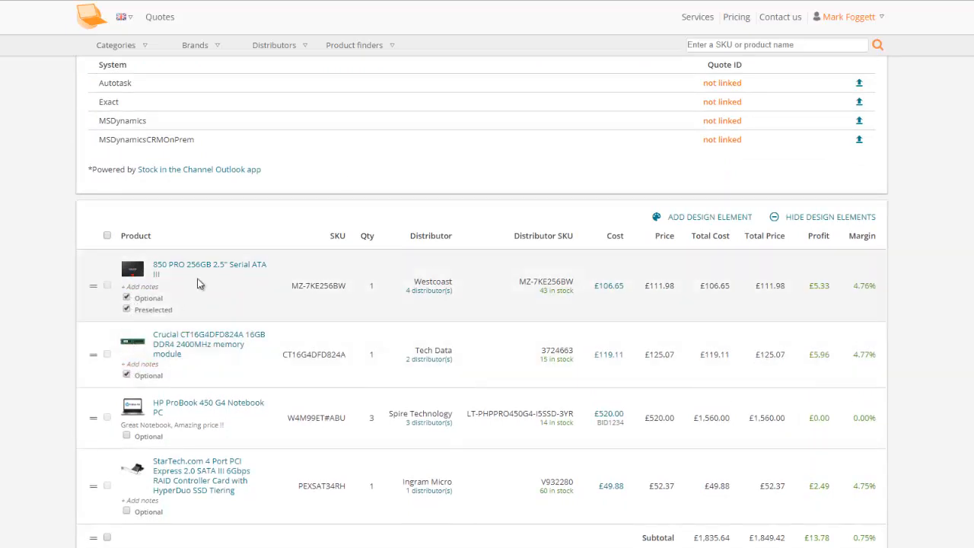
{"action": "scroll", "coordinate": [183, 316], "scroll_direction": "down", "scroll_amount": 1}
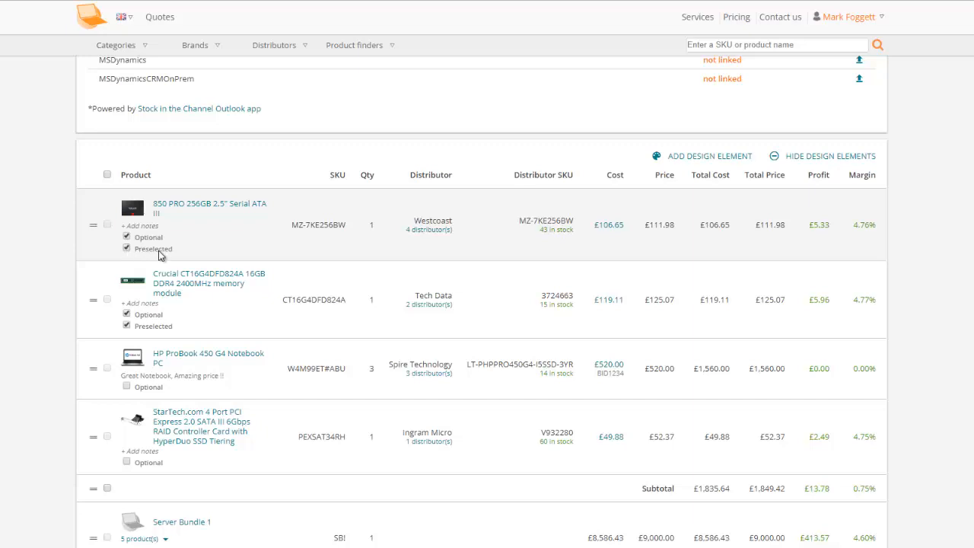
- Open the quote's HTML version and toggle the optional 850 PRO drive and Crucial memory module off and back on
{"action": "scroll", "coordinate": [227, 252], "scroll_direction": "up", "scroll_amount": 2}
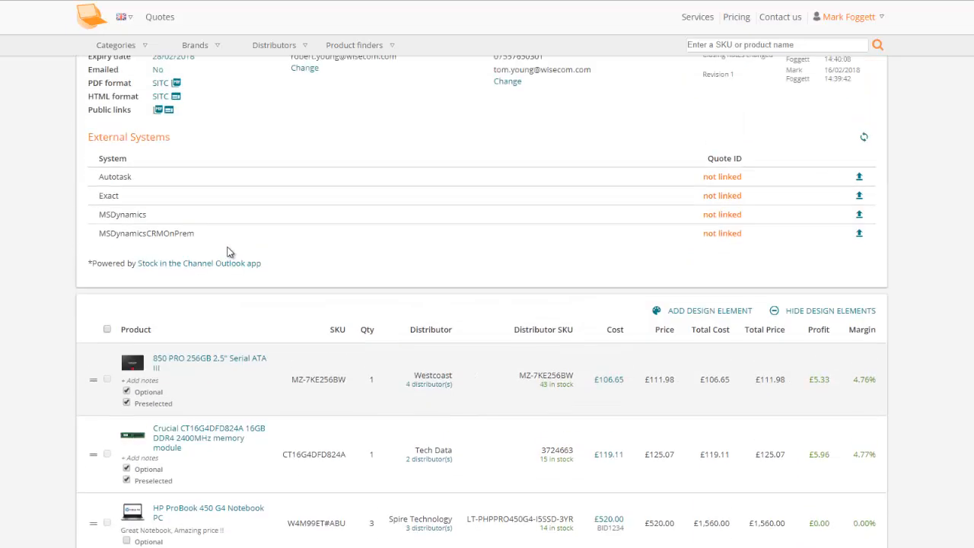
{"action": "scroll", "coordinate": [226, 252], "scroll_direction": "up", "scroll_amount": 3}
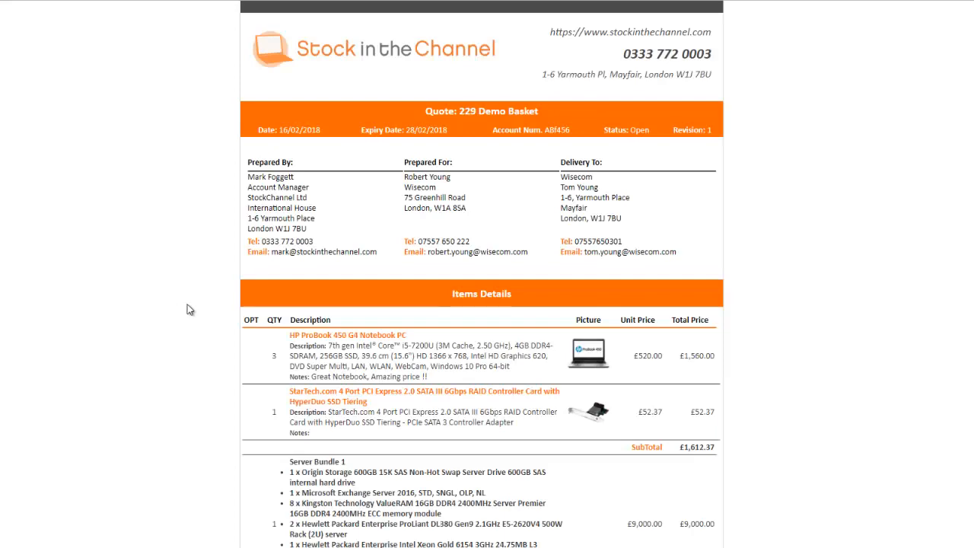
{"action": "scroll", "coordinate": [441, 307], "scroll_direction": "down", "scroll_amount": 2}
{"action": "scroll", "coordinate": [441, 307], "scroll_direction": "down", "scroll_amount": 5}
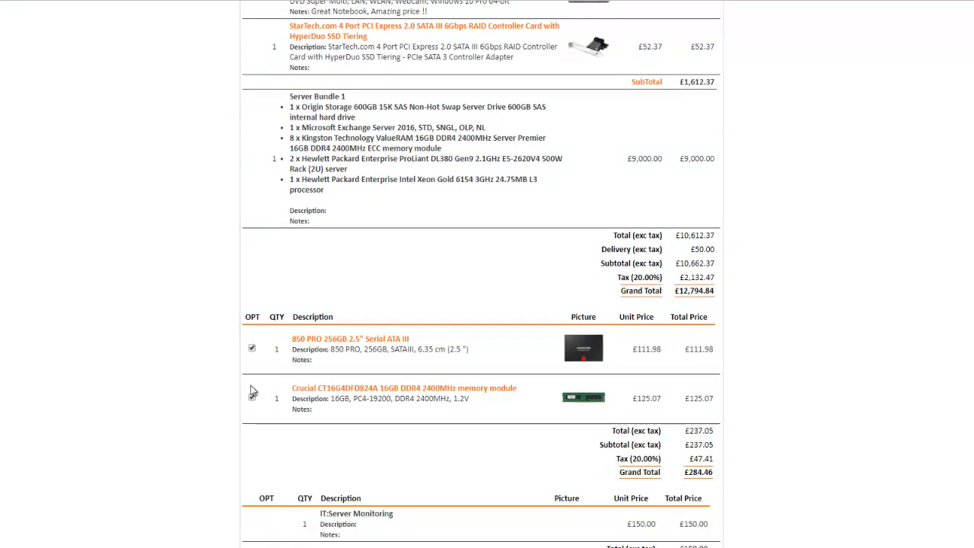
{"action": "left_click", "coordinate": [252, 347]}
{"action": "left_click", "coordinate": [252, 348]}
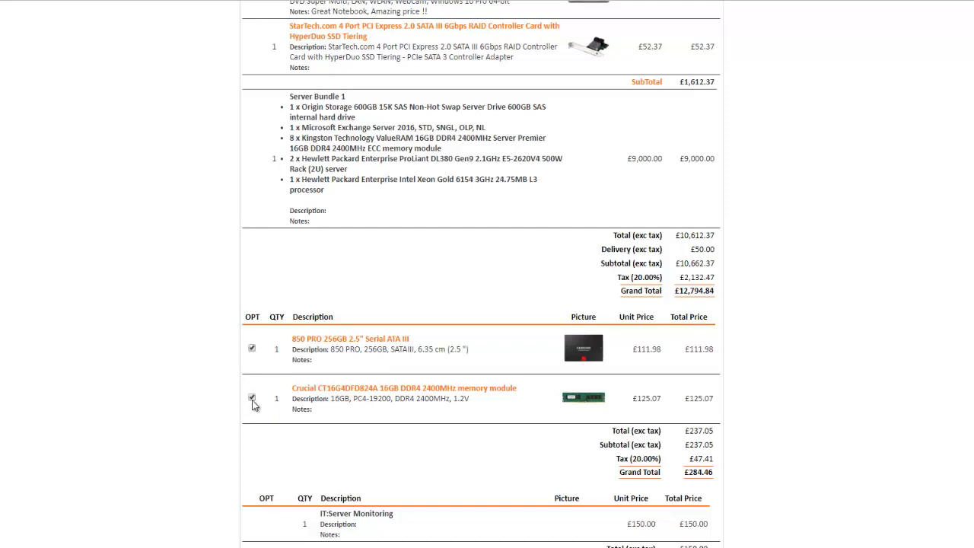
{"action": "left_click", "coordinate": [251, 397]}
{"action": "left_click", "coordinate": [252, 397]}
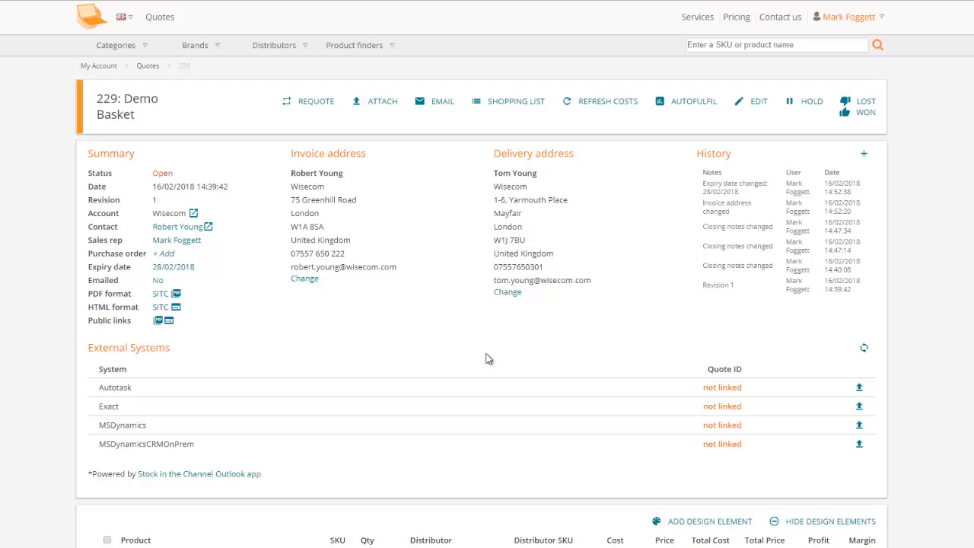
{"action": "left_click", "coordinate": [440, 104]}
{"action": "mouse_move", "coordinate": [433, 114]}
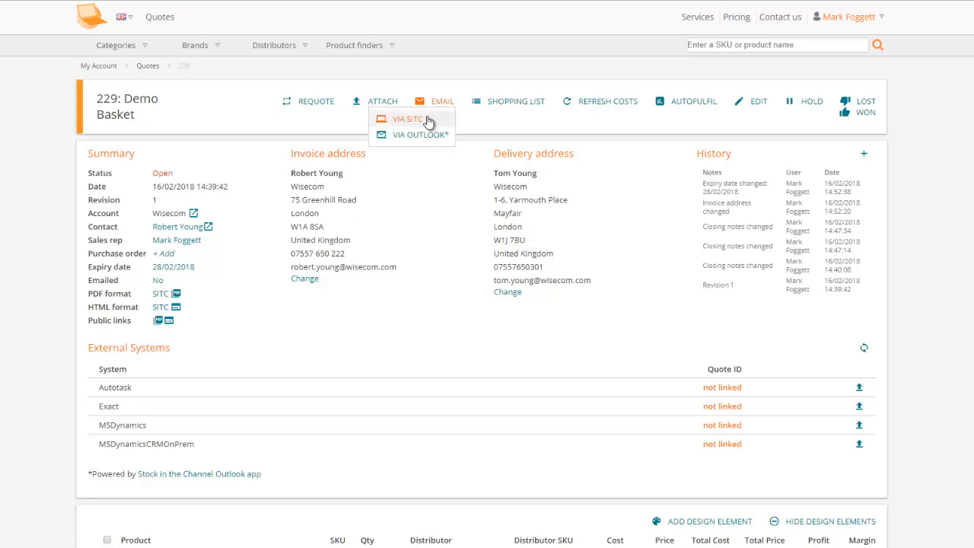
- Open the quote's public HTML link, enter the purchase order number in the acceptance section and accept the quote
{"action": "left_click", "coordinate": [169, 322]}
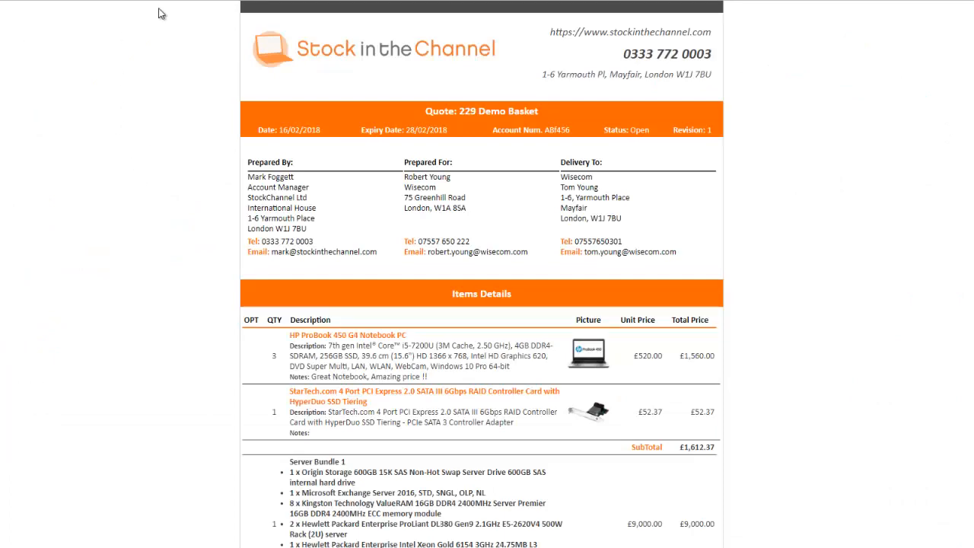
{"action": "scroll", "coordinate": [774, 348], "scroll_direction": "down", "scroll_amount": 15}
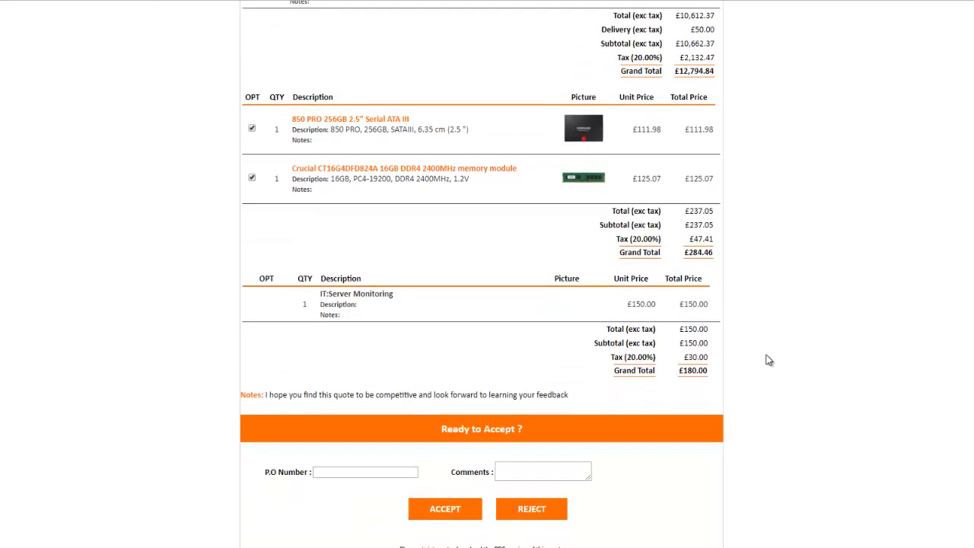
{"action": "left_click", "coordinate": [347, 471]}
{"action": "type", "text": "PO"}
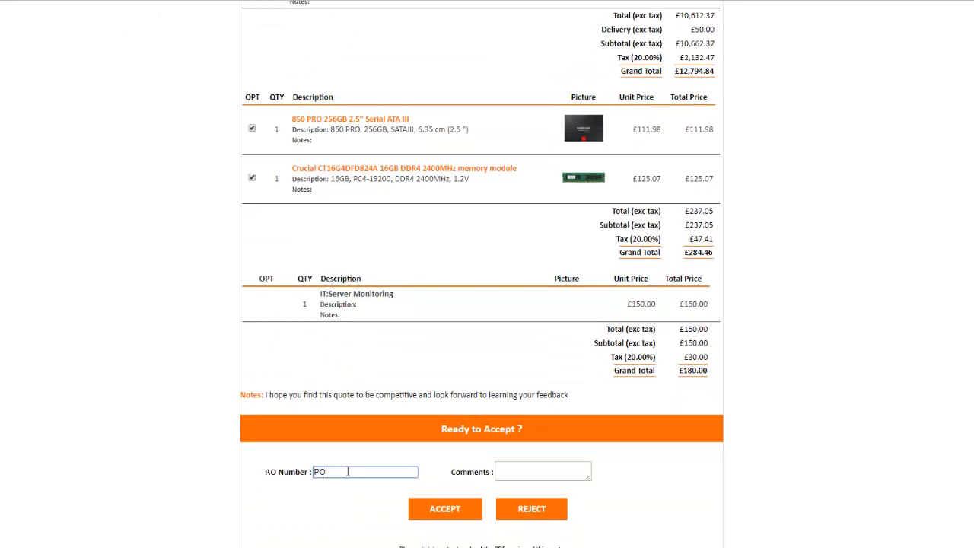
{"action": "type", "text": "123"}
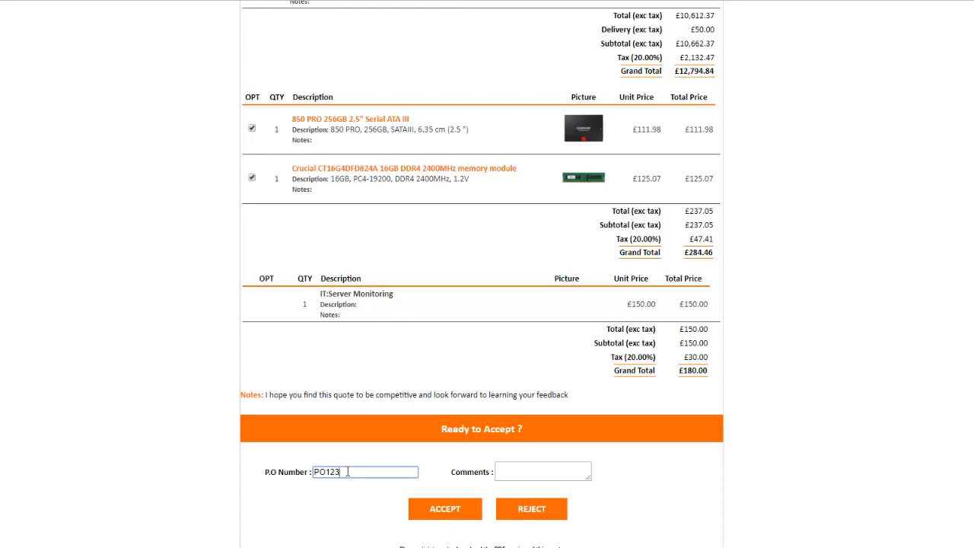
{"action": "left_click", "coordinate": [450, 517]}
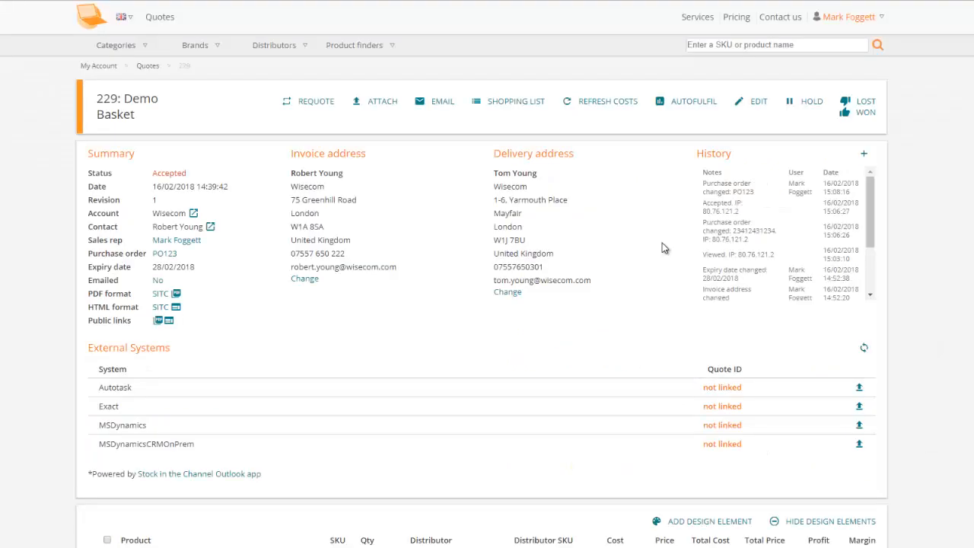
- Mark the accepted Demo Basket quote as won
{"action": "left_click", "coordinate": [866, 112]}
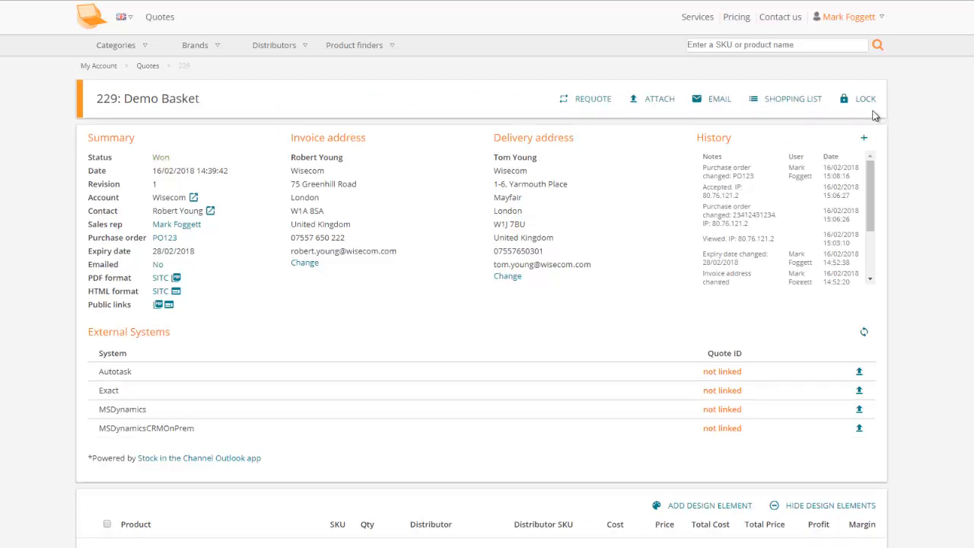